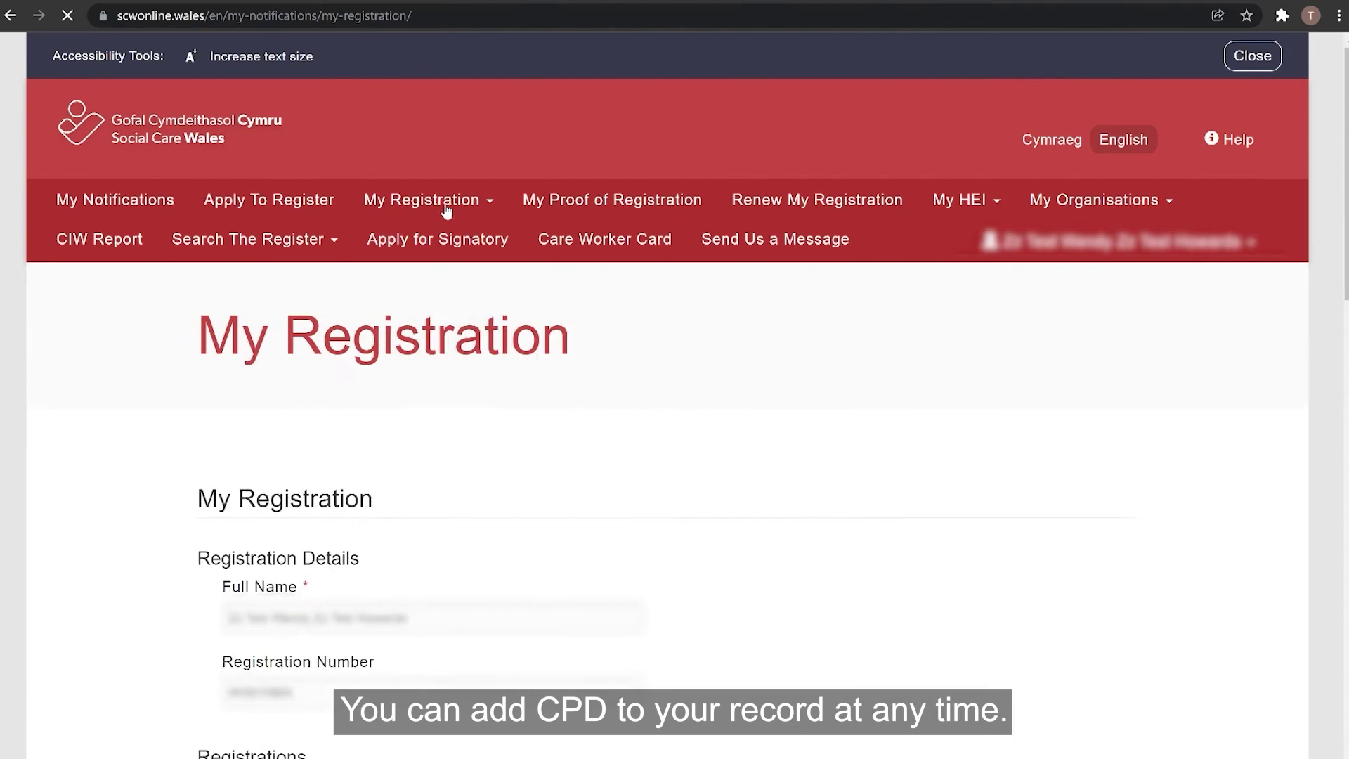
Open the Continuing Professional Development (CPD) page for the registration and go to the CPD record table
click(427, 207)
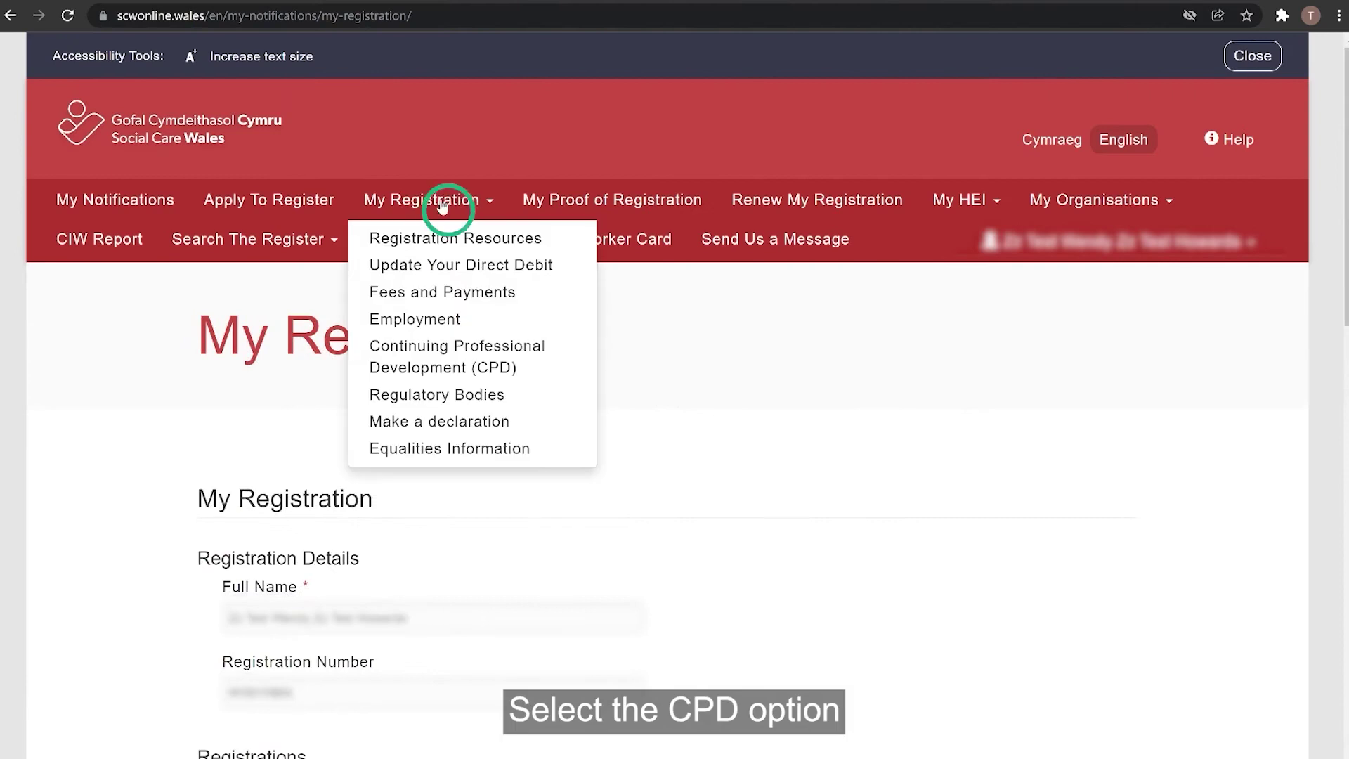
click(446, 366)
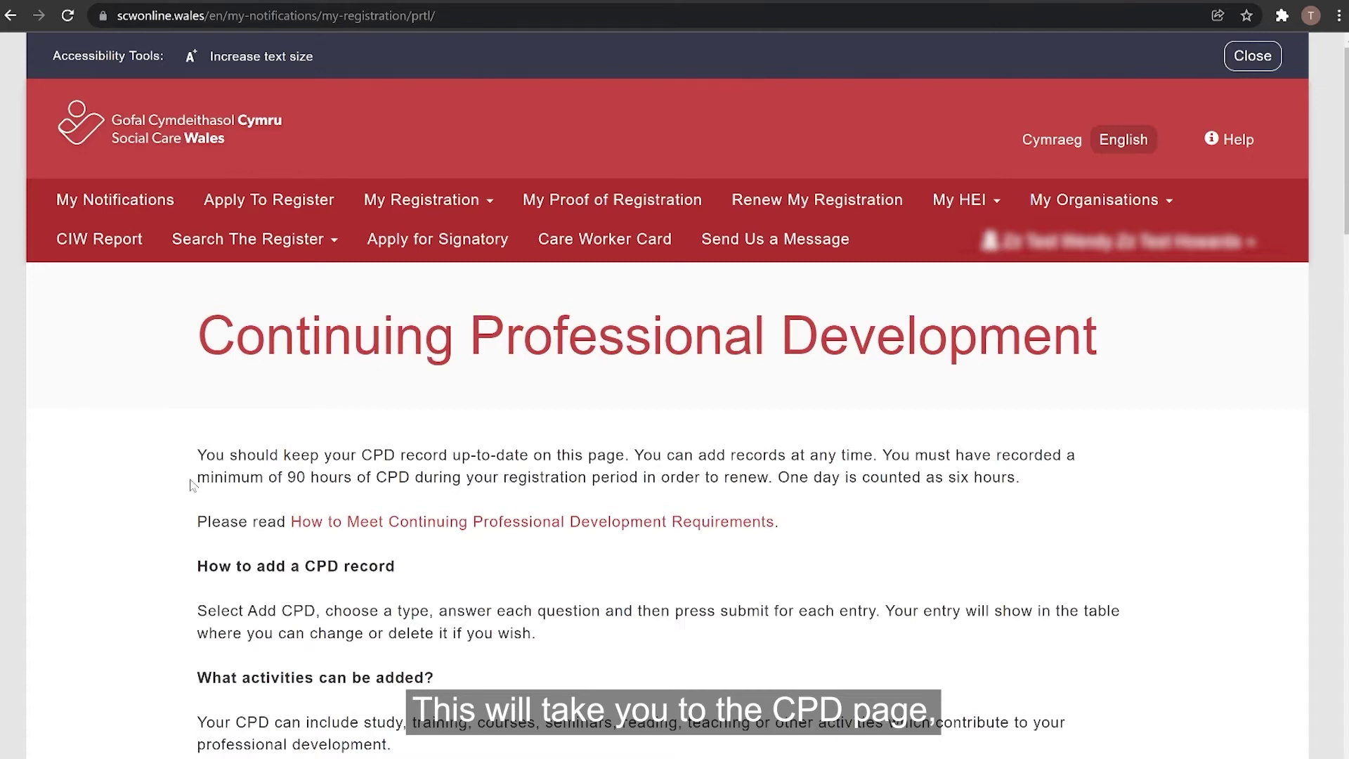
scroll(191, 485, down, 4)
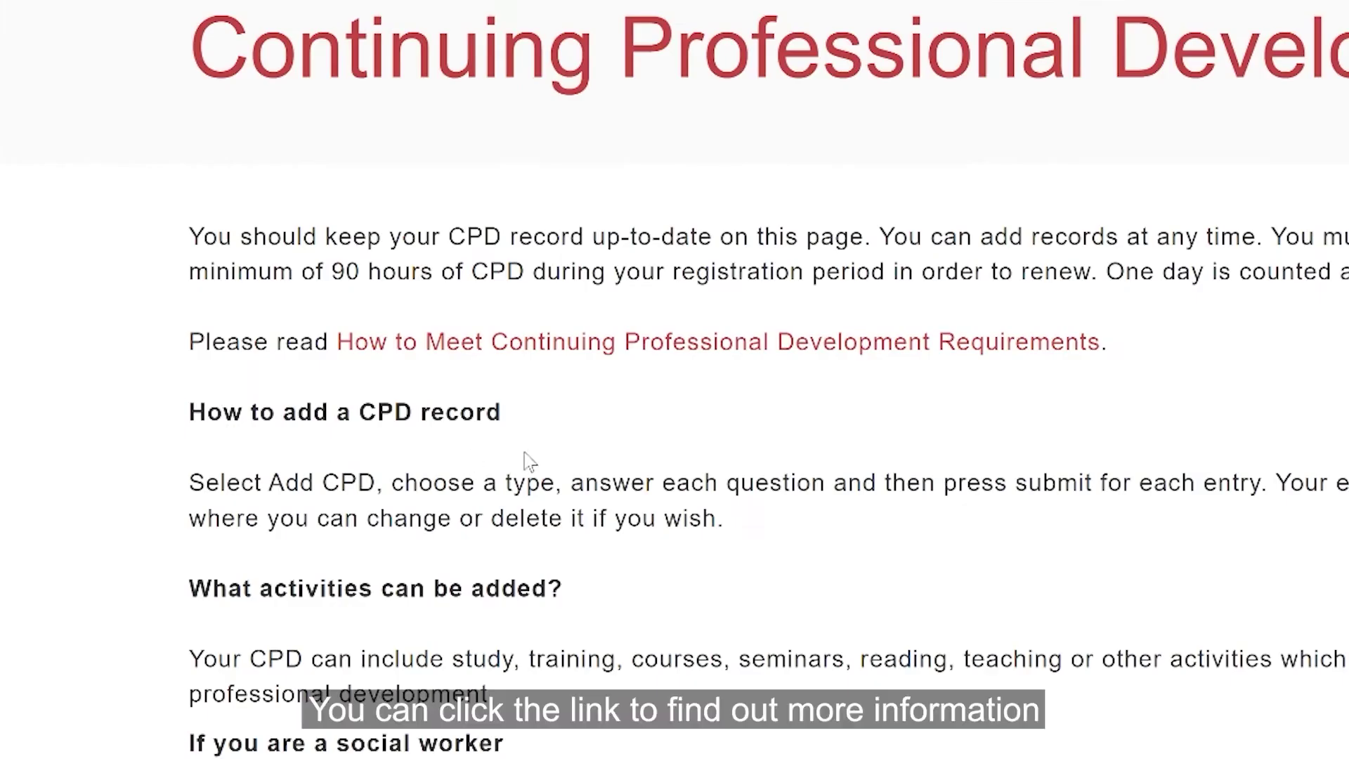
click(641, 351)
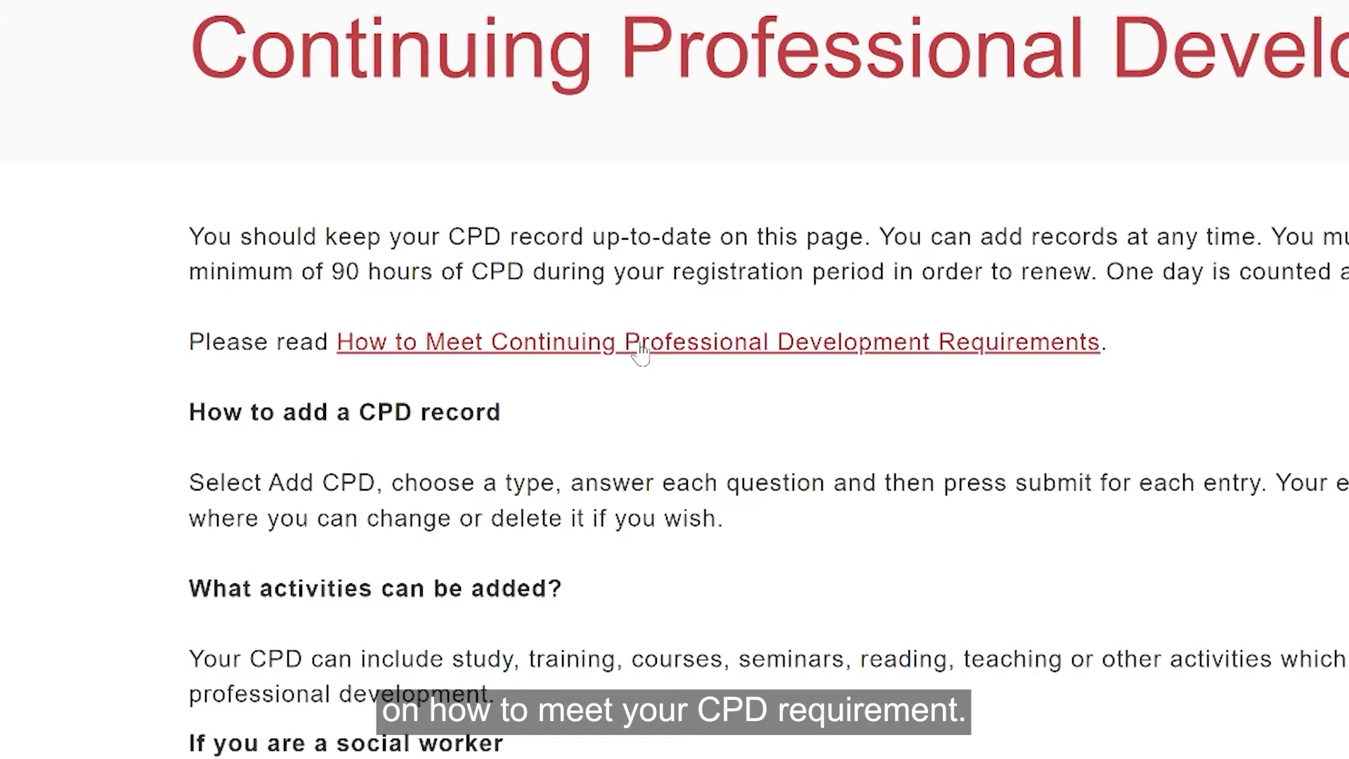
scroll(458, 310, down, 5)
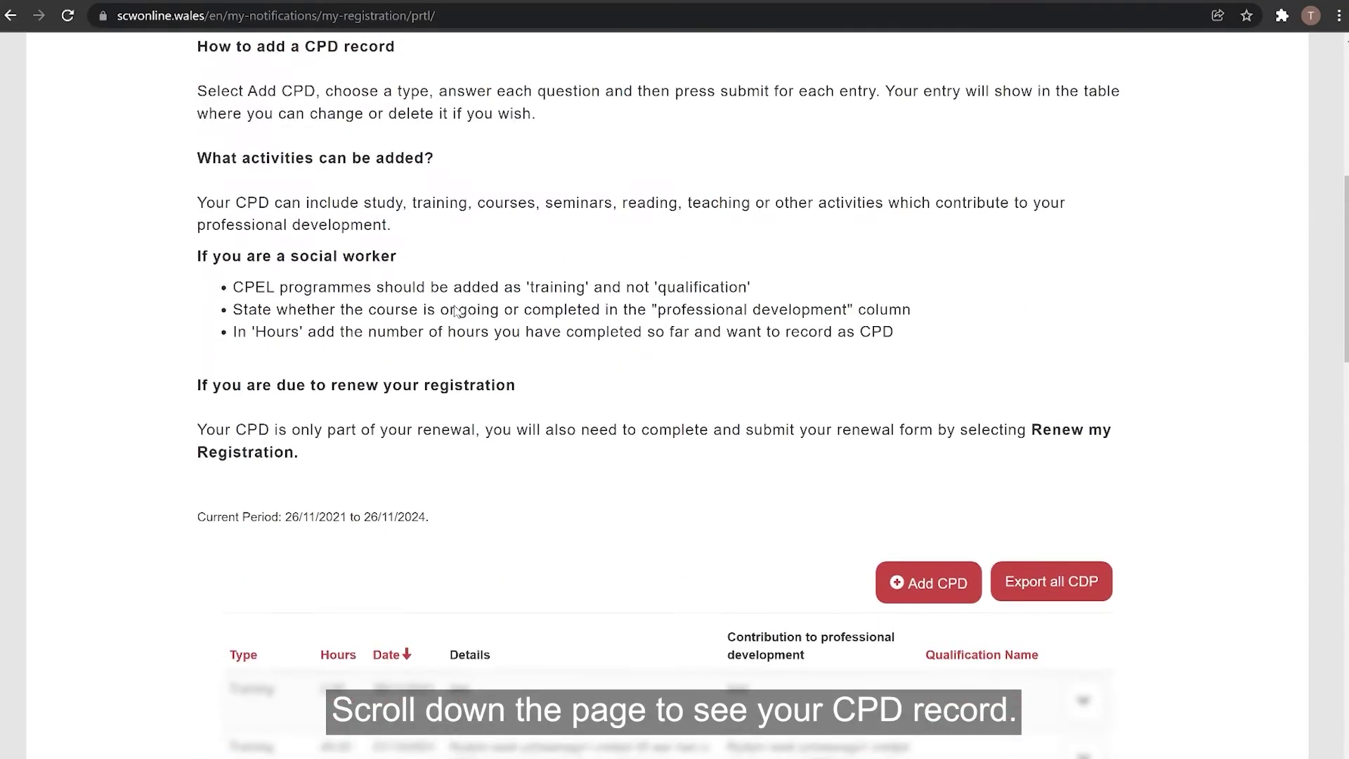
scroll(455, 311, down, 3)
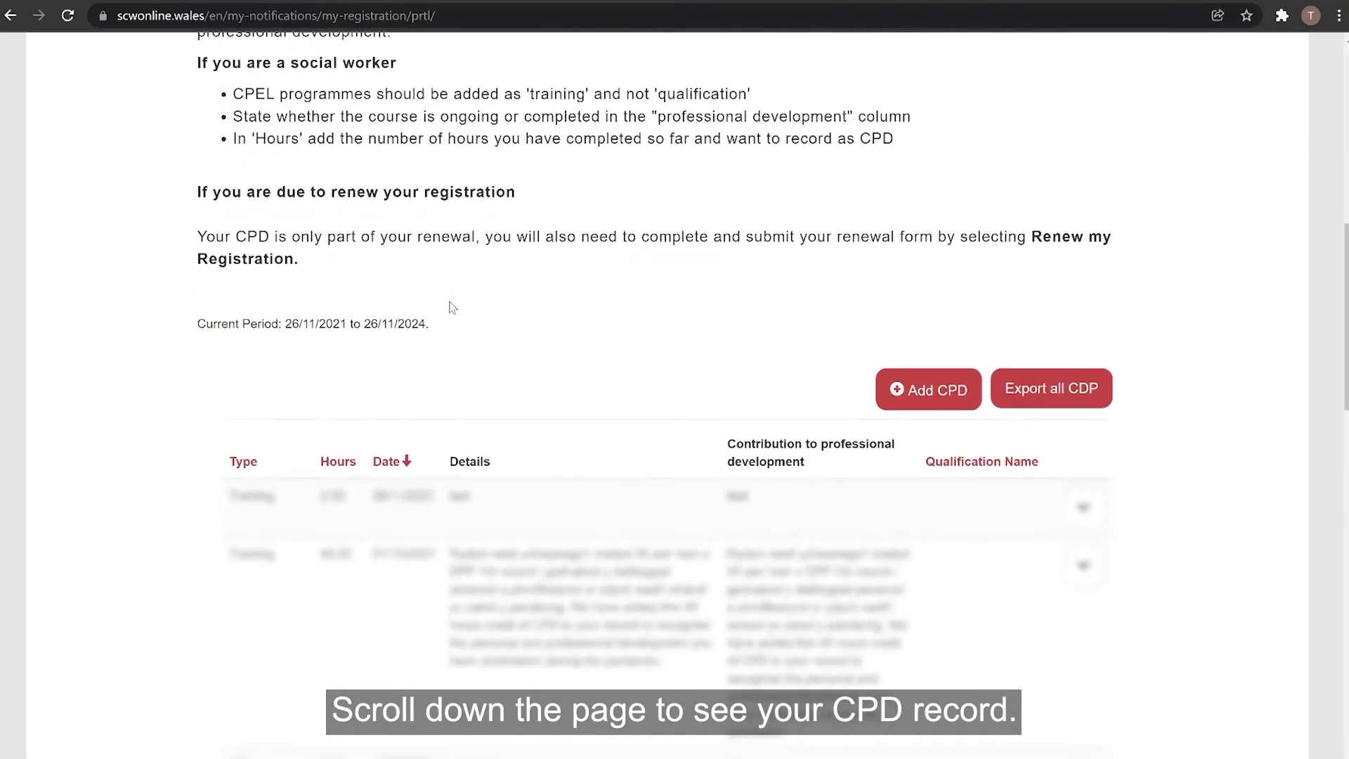
scroll(451, 308, down, 1)
scroll(488, 302, down, 1)
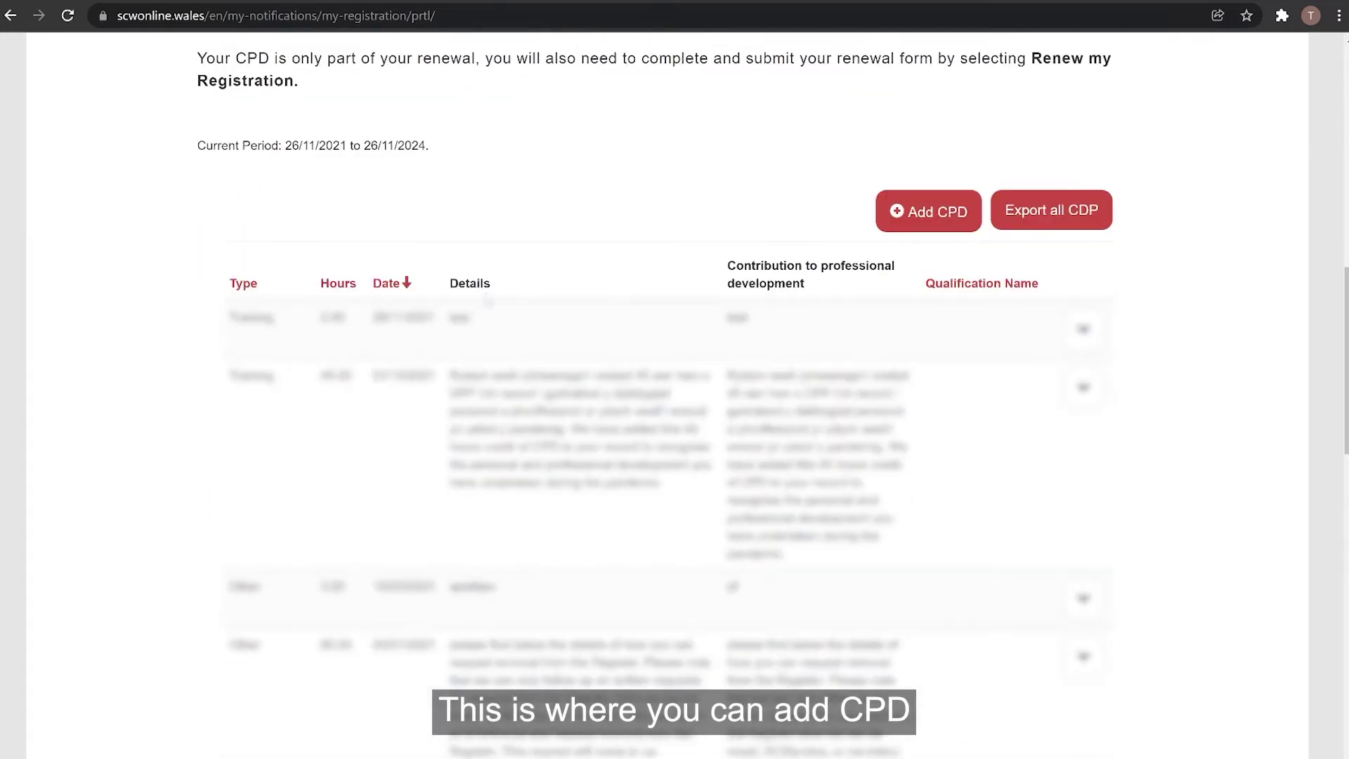
Start a new CPD entry with Training as its type
click(918, 213)
click(412, 238)
click(795, 310)
Describe the training activity in two paragraphs, covering at least three years of perfecting the process, the master title and the secret ceremony
click(407, 377)
text(This is where I learned to do, and the details of it. It took me at least three years. to perfect this process of baking)
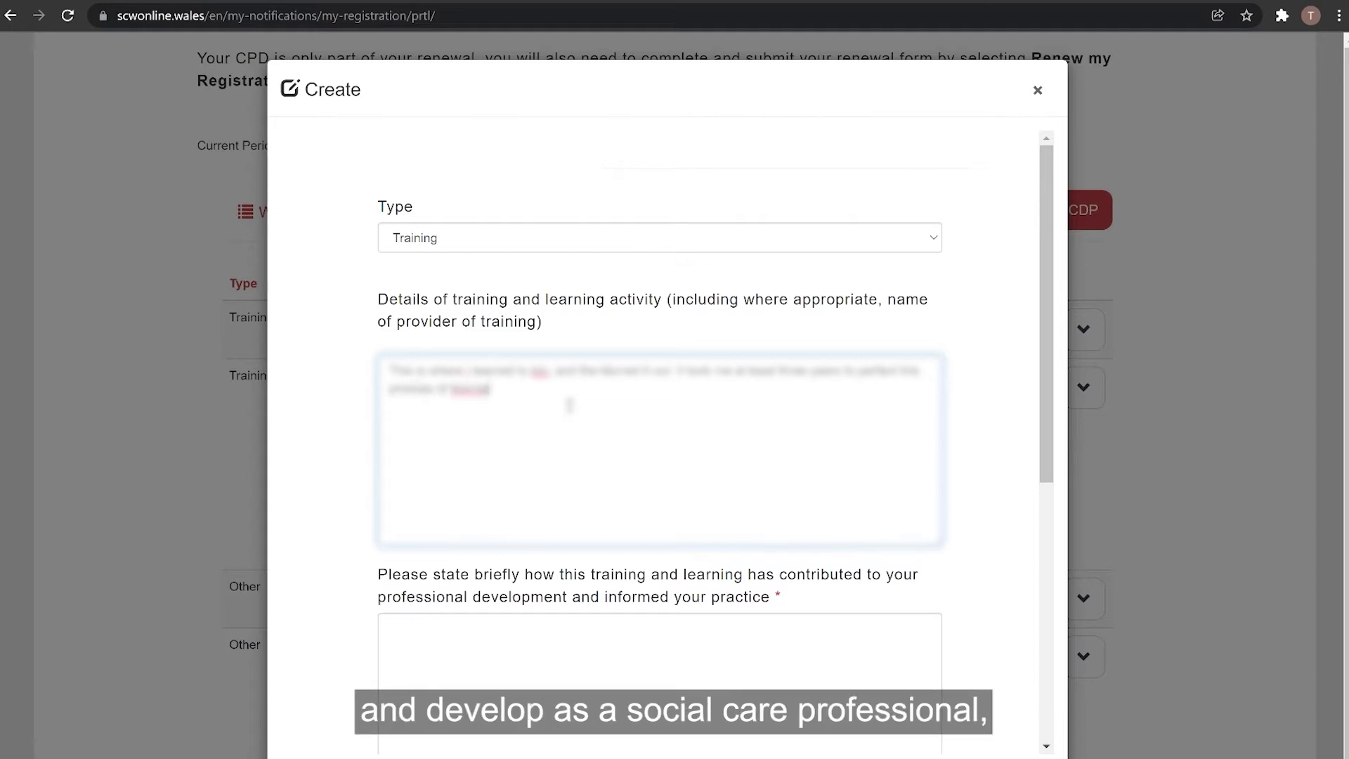
text( After that extensive training I was awarded)
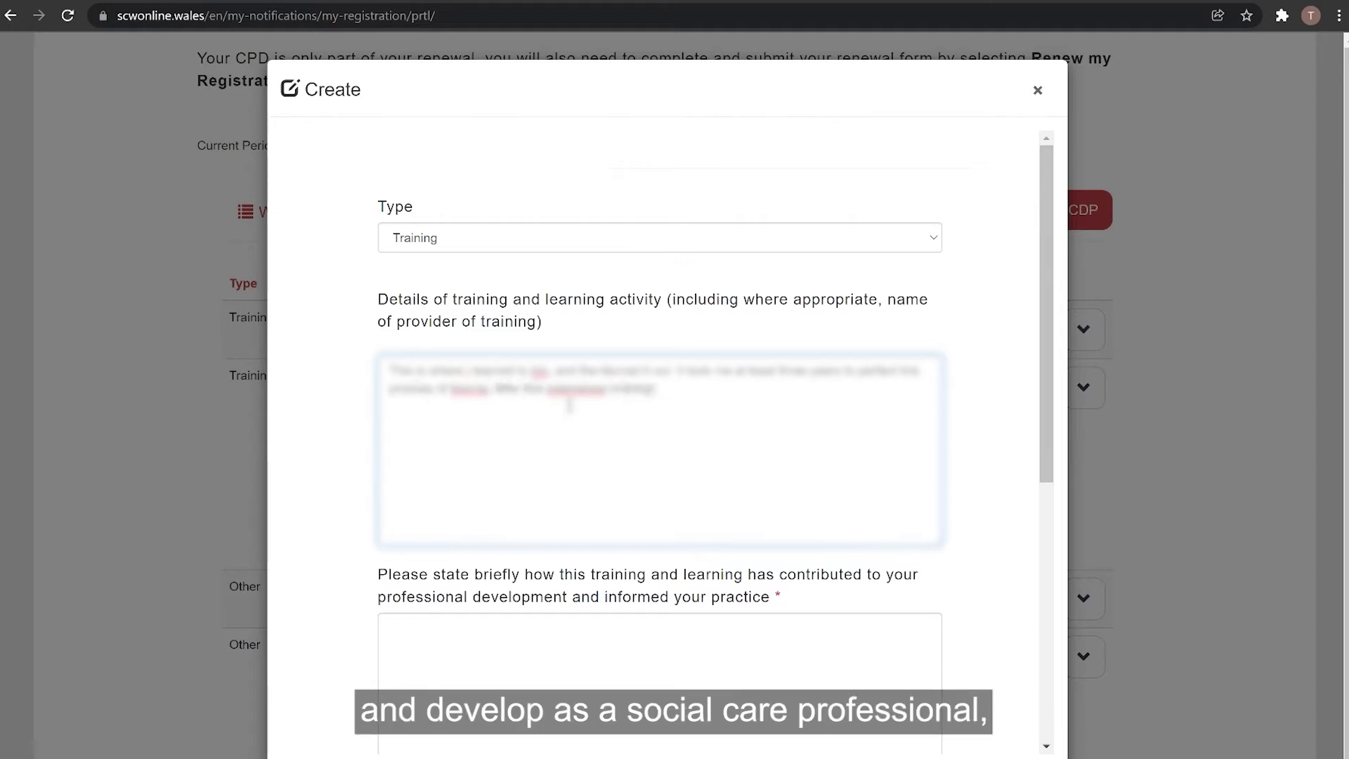
text( the 'Best' master title in a huge ceremony.)
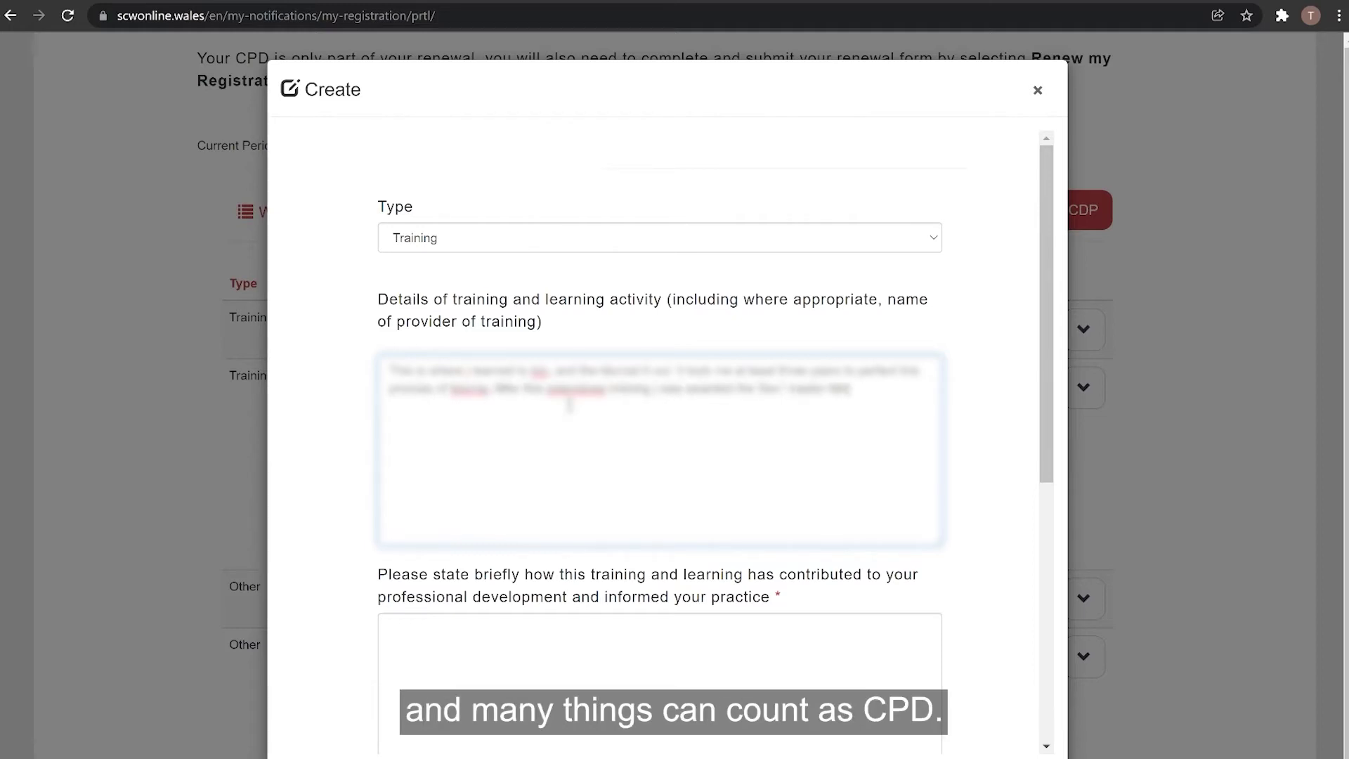
text( also a great hit in the bakeries of Wales)
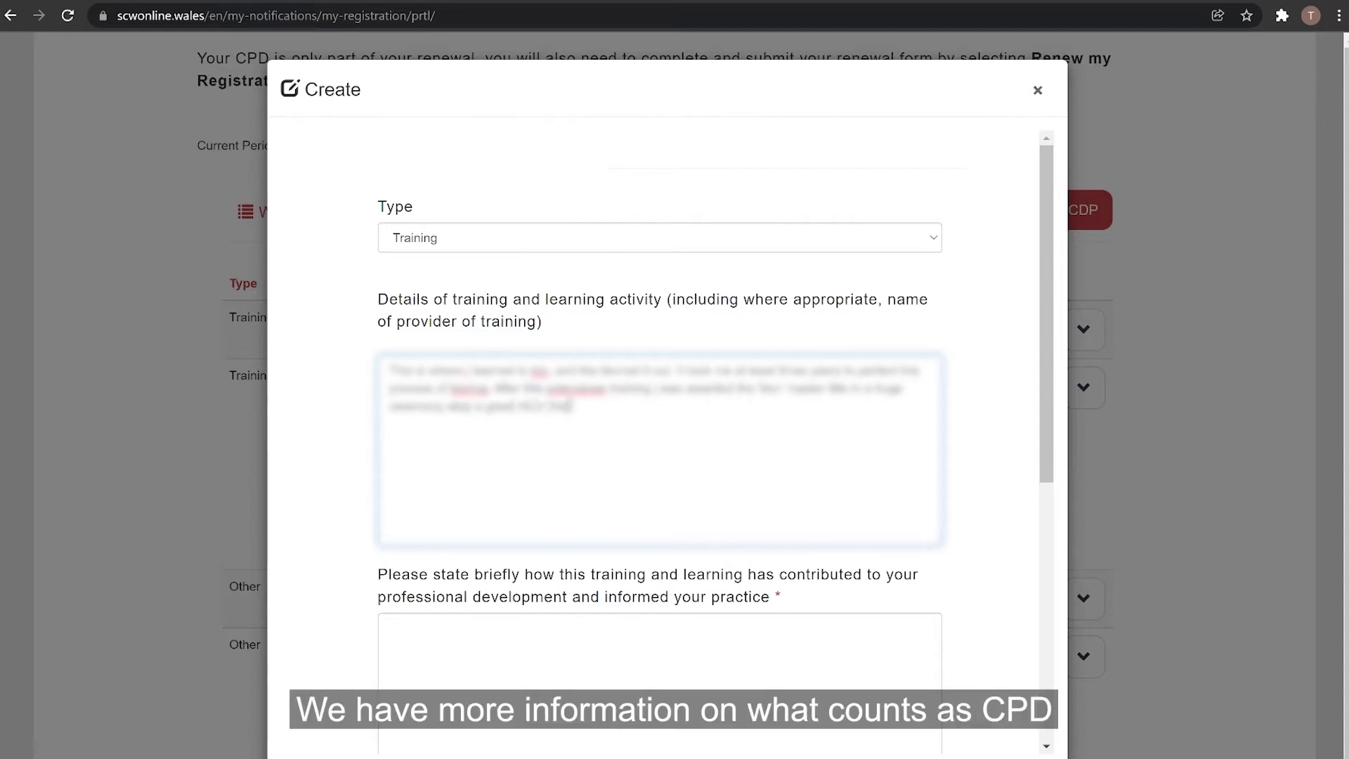
key(Return)
key(Return)
text(This ceremony has been t)
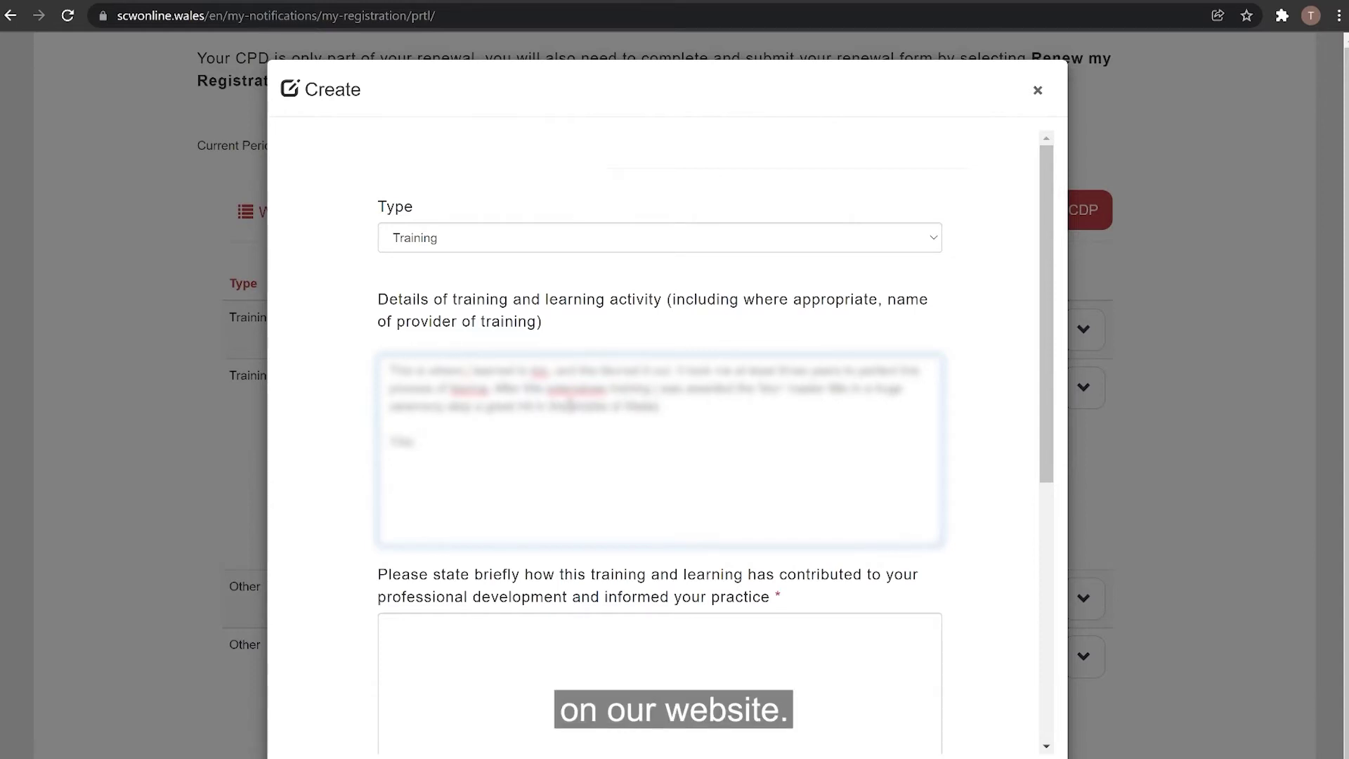
text(ept a secret for centuries.)
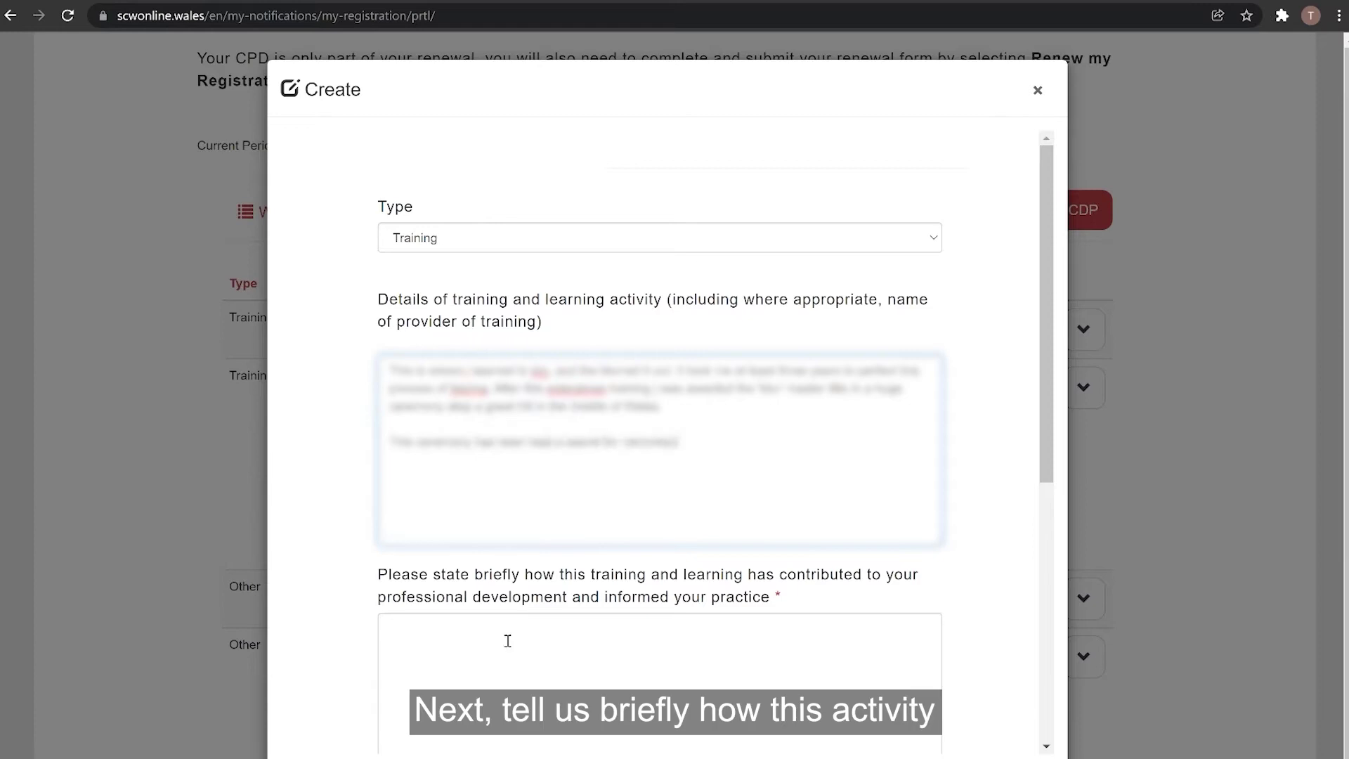
State how the training contributed to professional development, mentioning improved daily skills and a BAFTA for services to the industry
scroll(507, 640, down, 3)
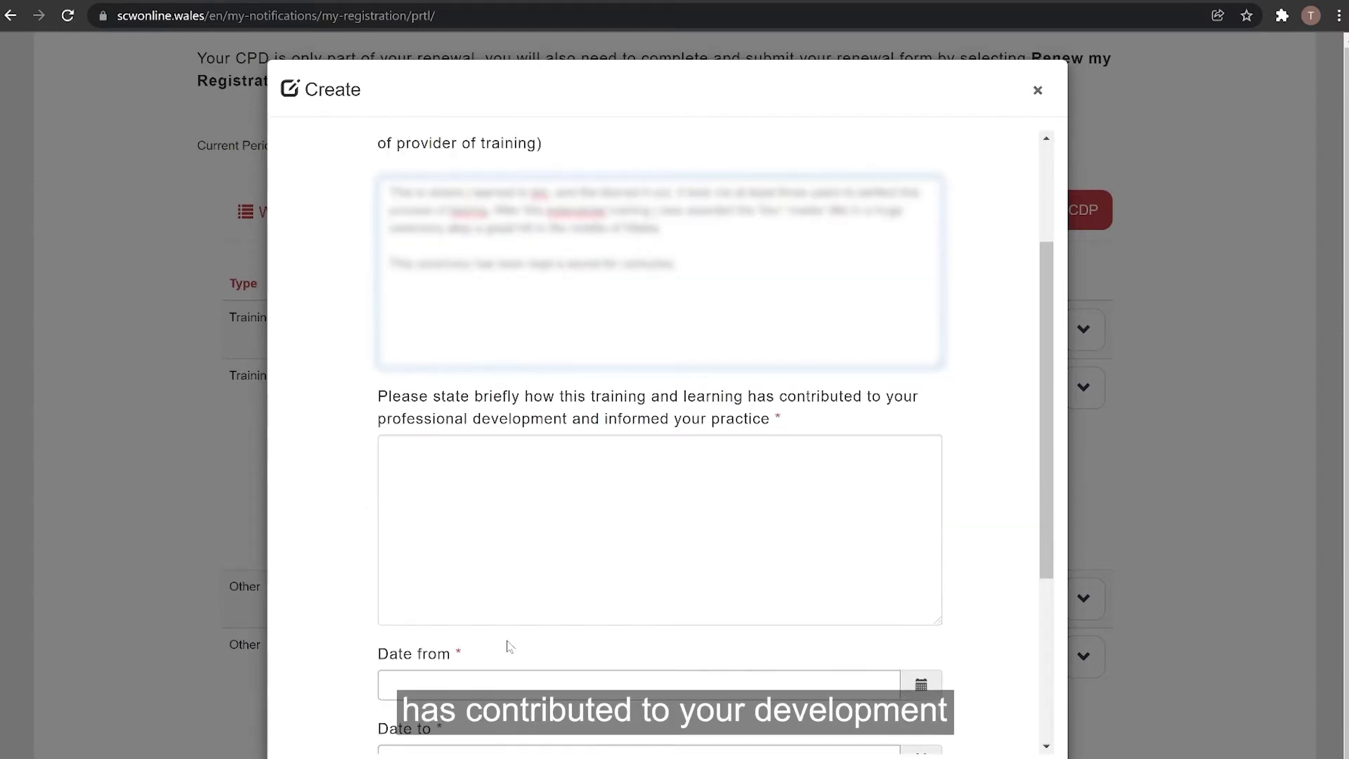
scroll(509, 645, down, 1)
scroll(509, 645, down, 1)
click(487, 313)
text(This training has contributed to my daily setting!)
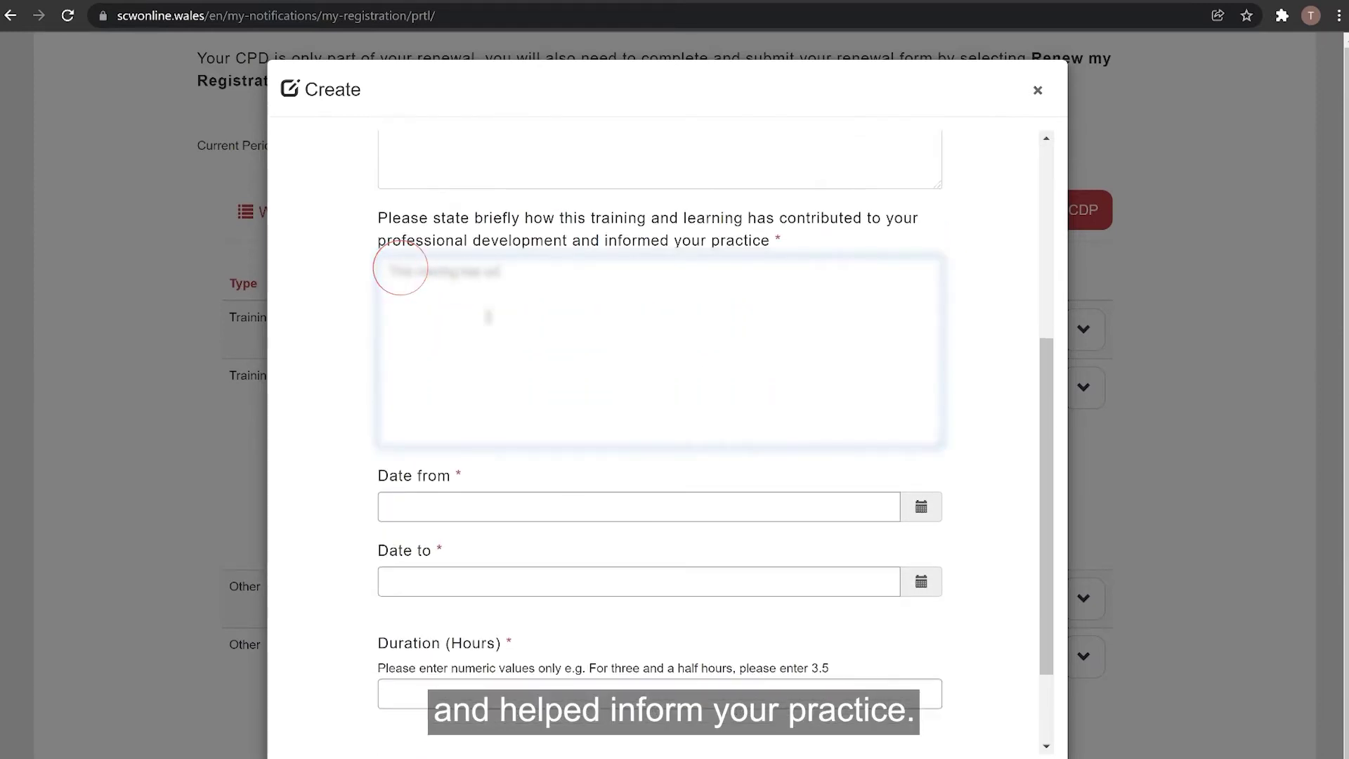
text( skills in every way possible. :))
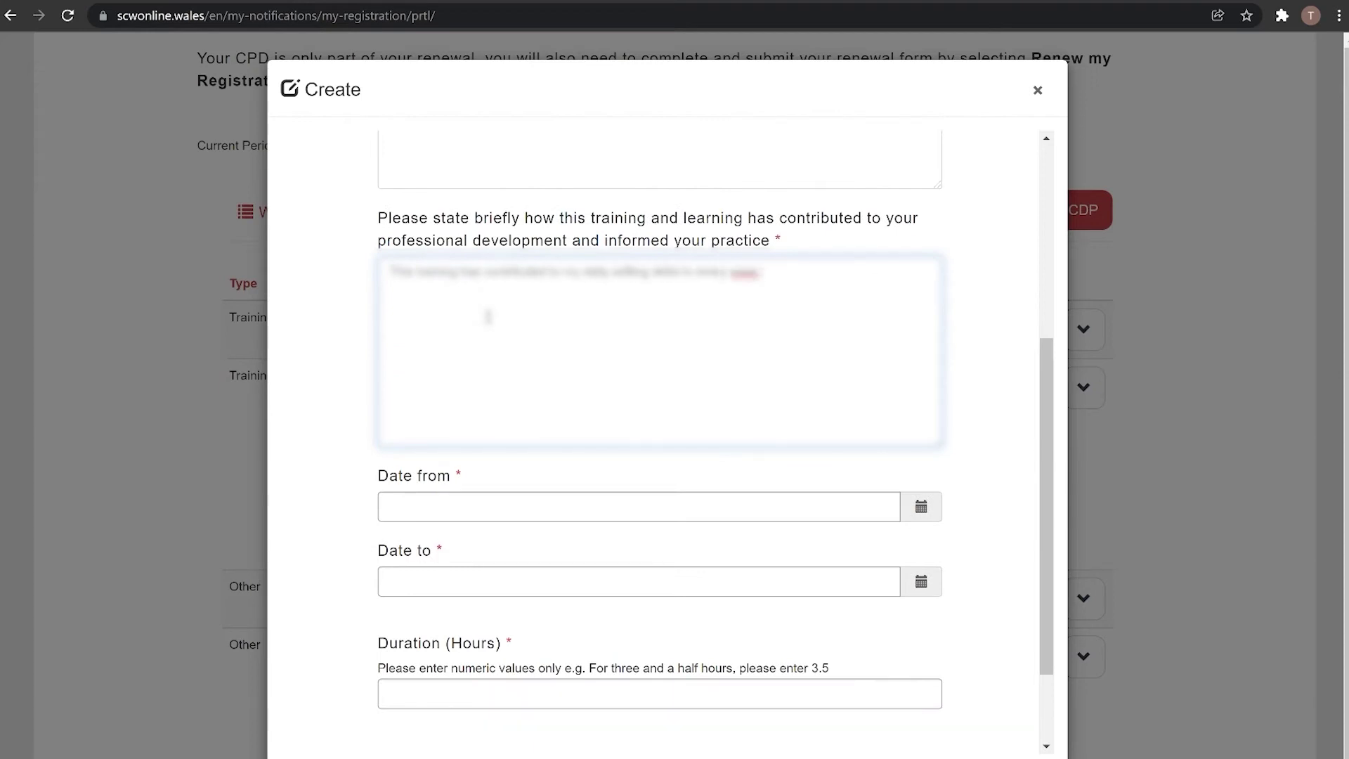
text( In 1900 I was around a BAFTA acknowledged for my services to the arts)
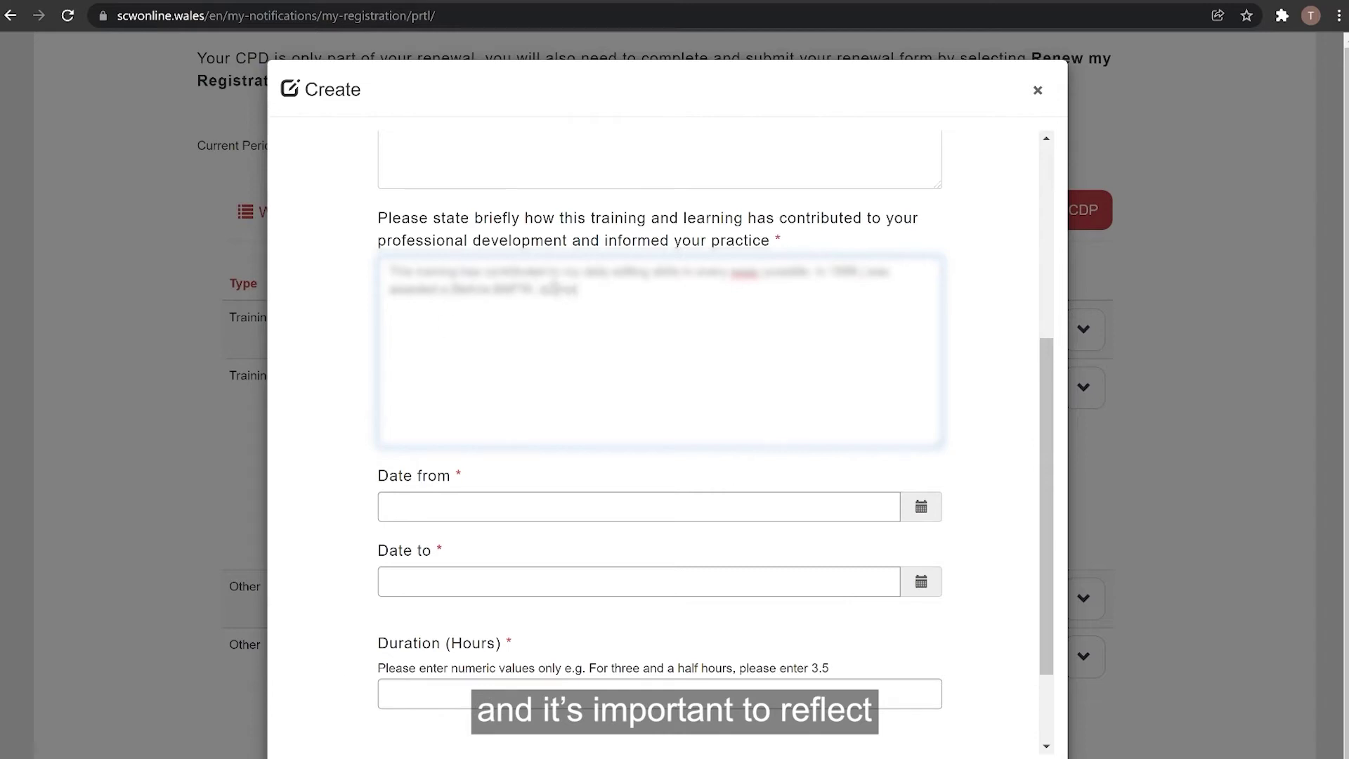
double_click(754, 288)
text(film industry)
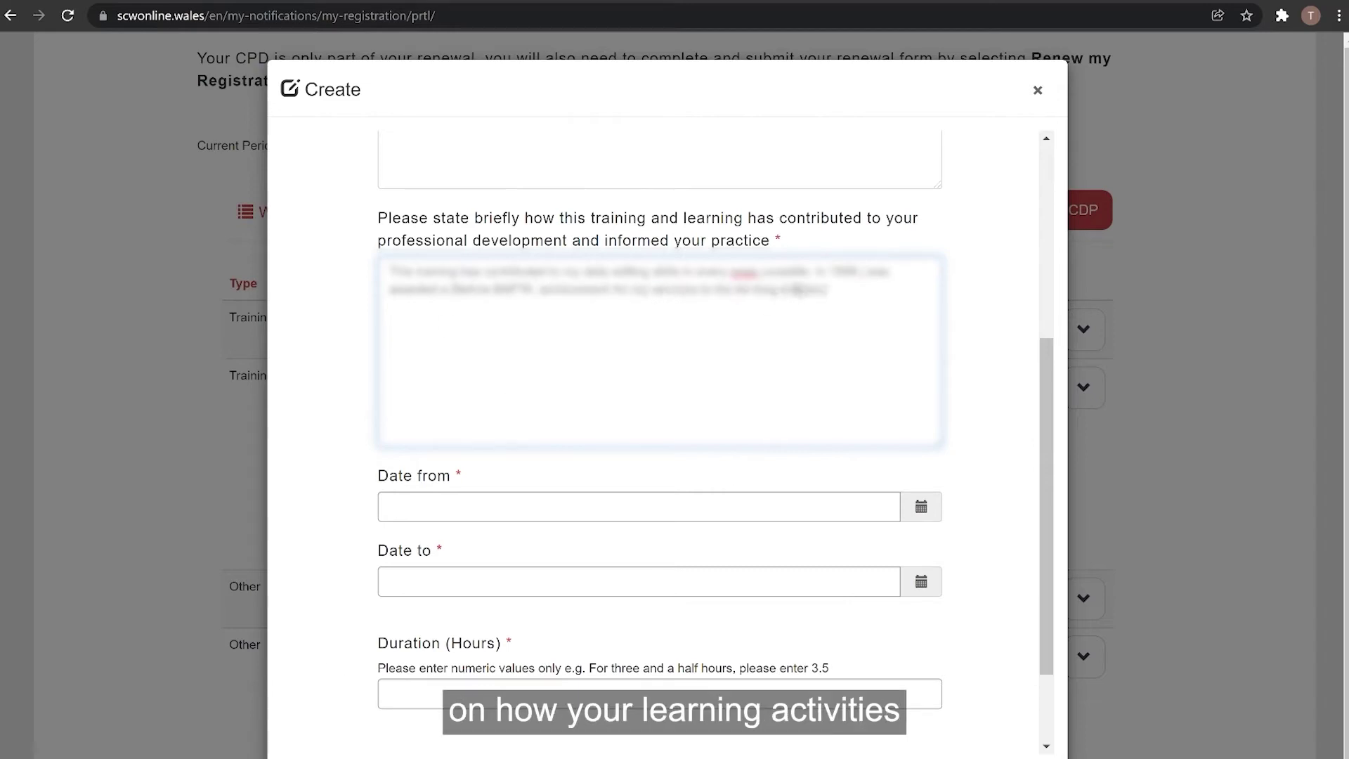
Add a separate line about career highlights to the contribution statement and correct the misspelled word in its first sentence to "way"
key(Return)
text(This together with the awards received were the highlights of my 30 year career)
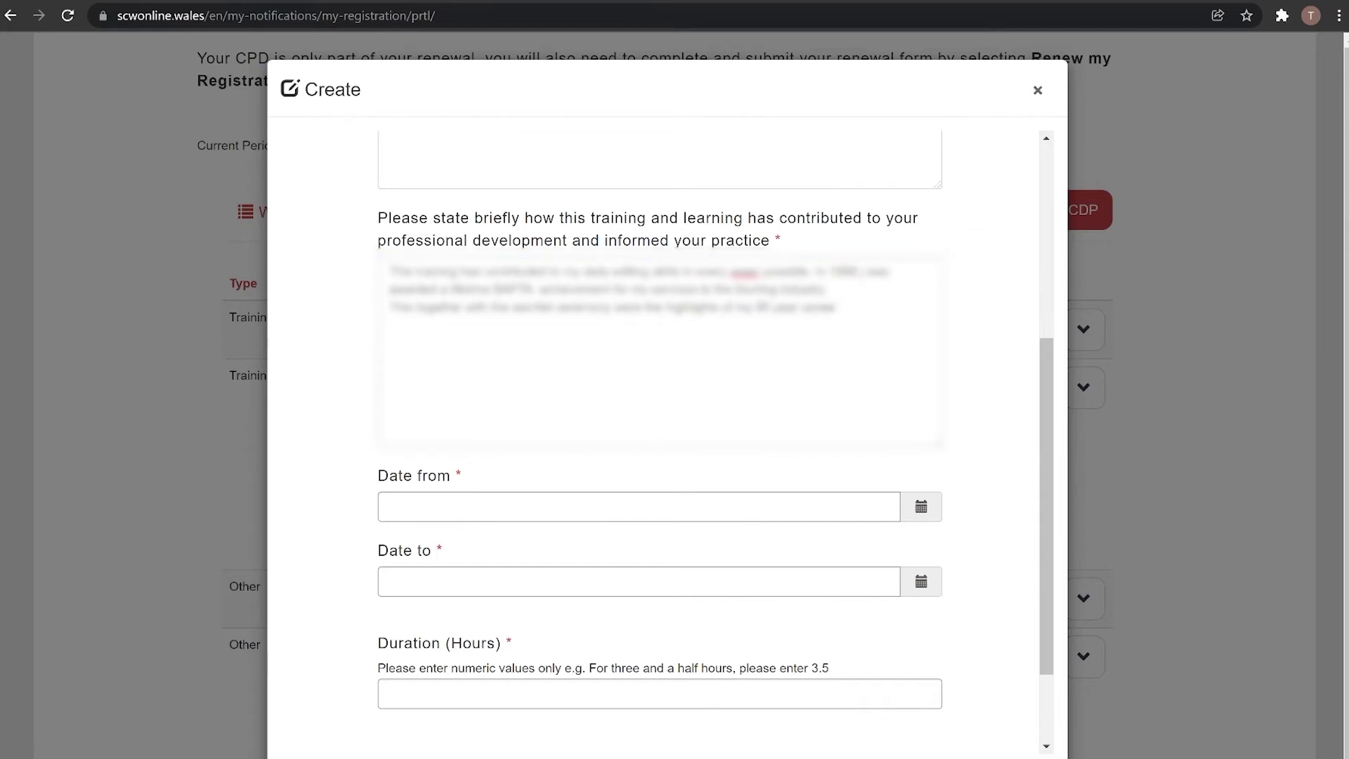
double_click(743, 272)
text(way)
Set the training period from 01/01/2021 to 01/05/2021
click(401, 506)
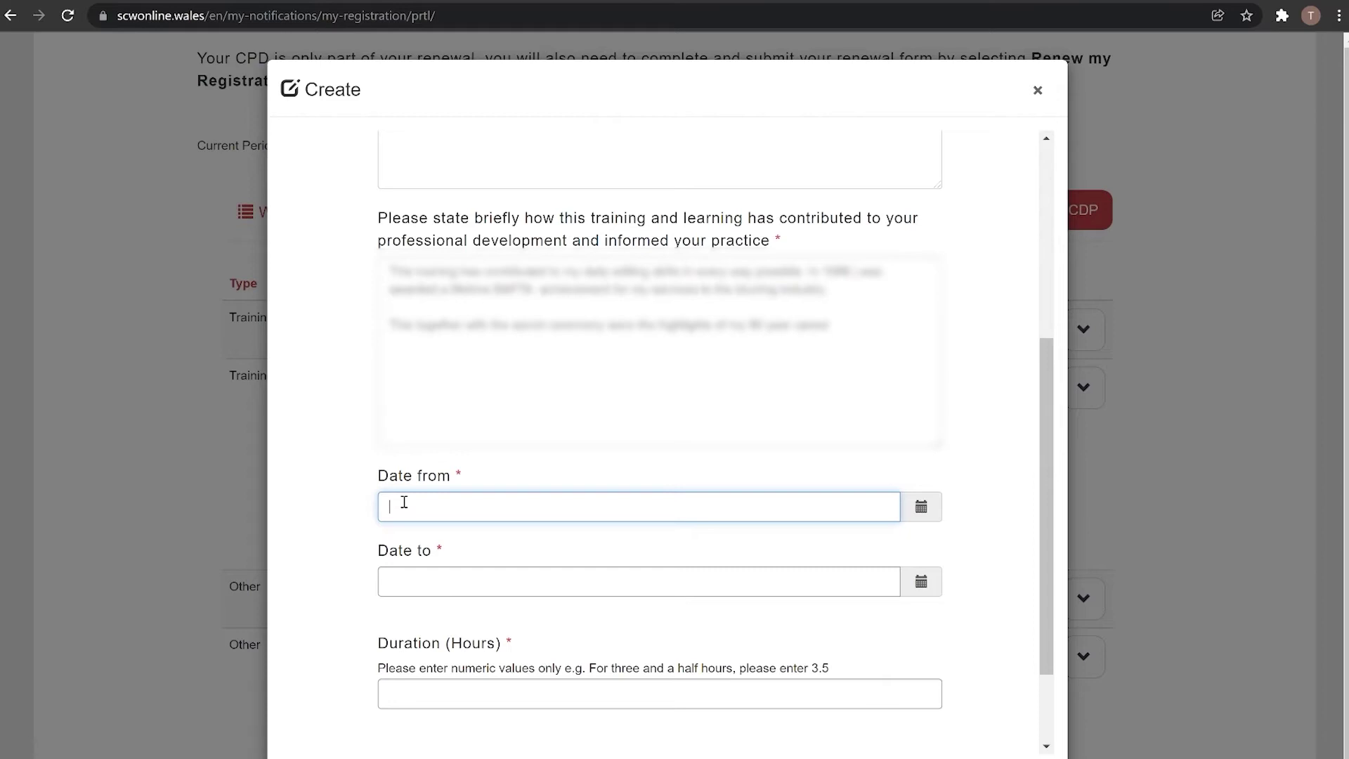
text(01/01/2021)
click(394, 581)
text(01)
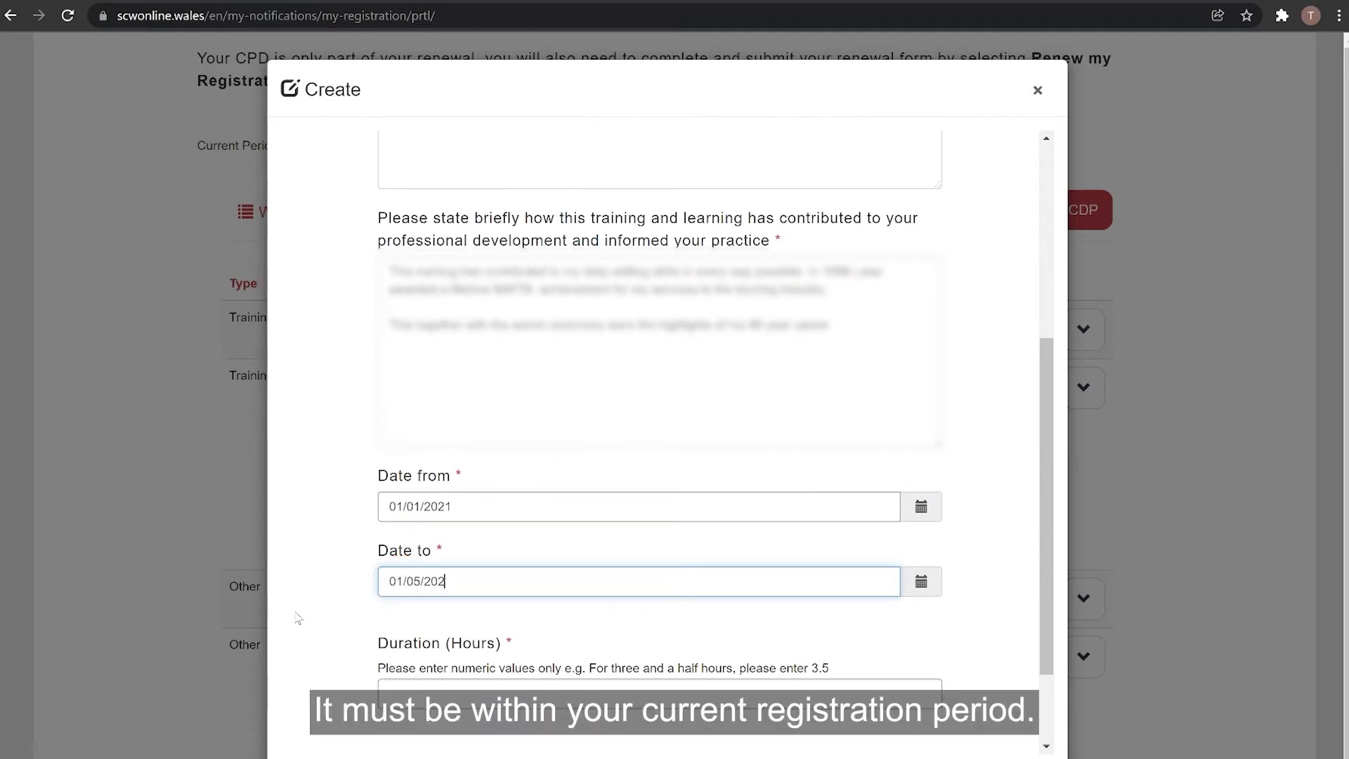
click(356, 628)
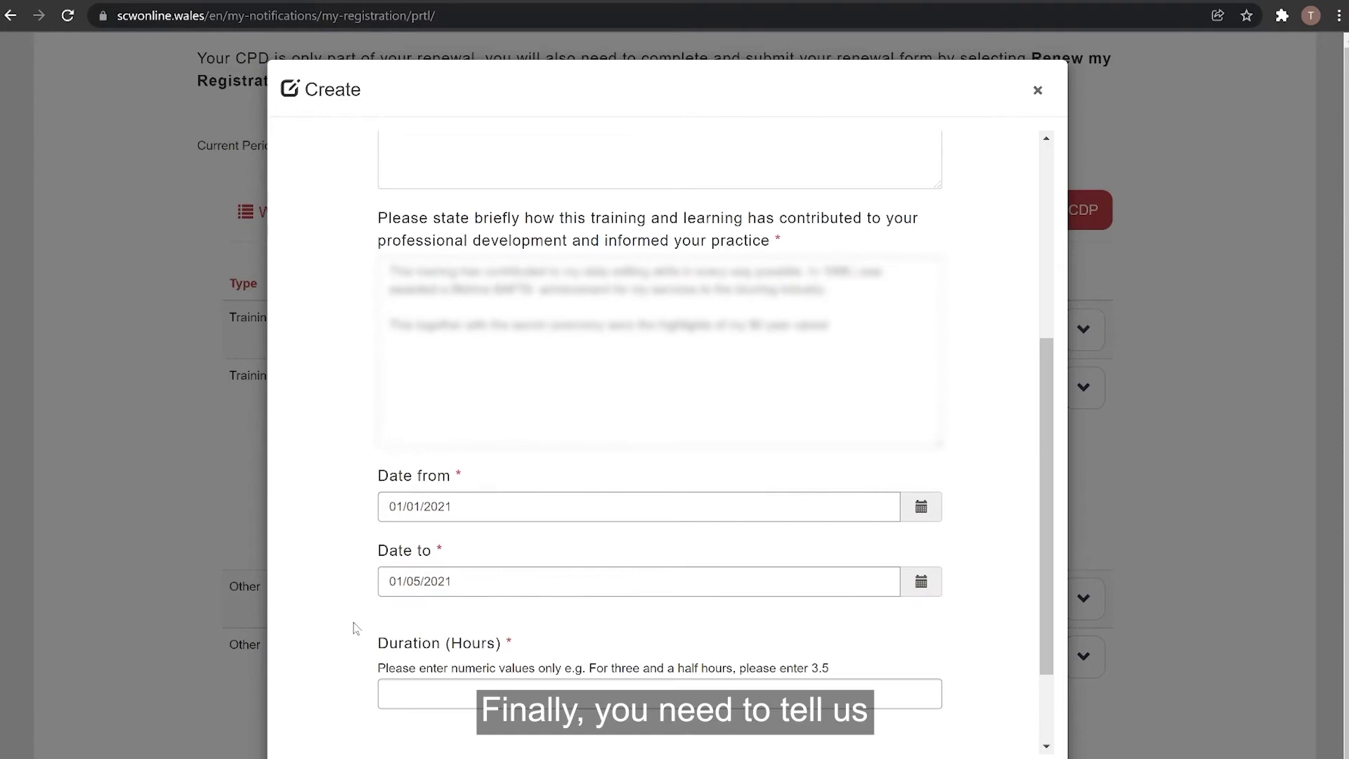
Set the training duration to 30 hours and save the CPD entry
scroll(355, 628, down, 2)
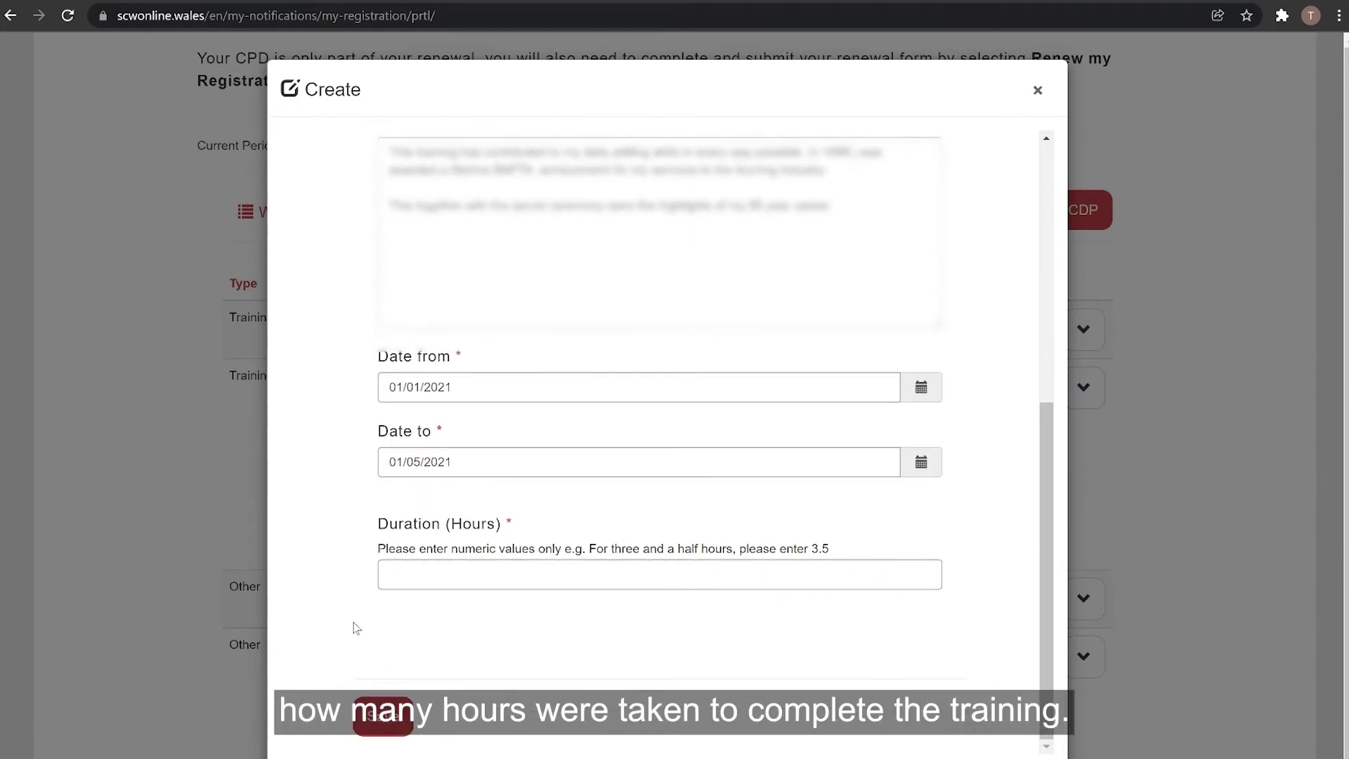
click(417, 573)
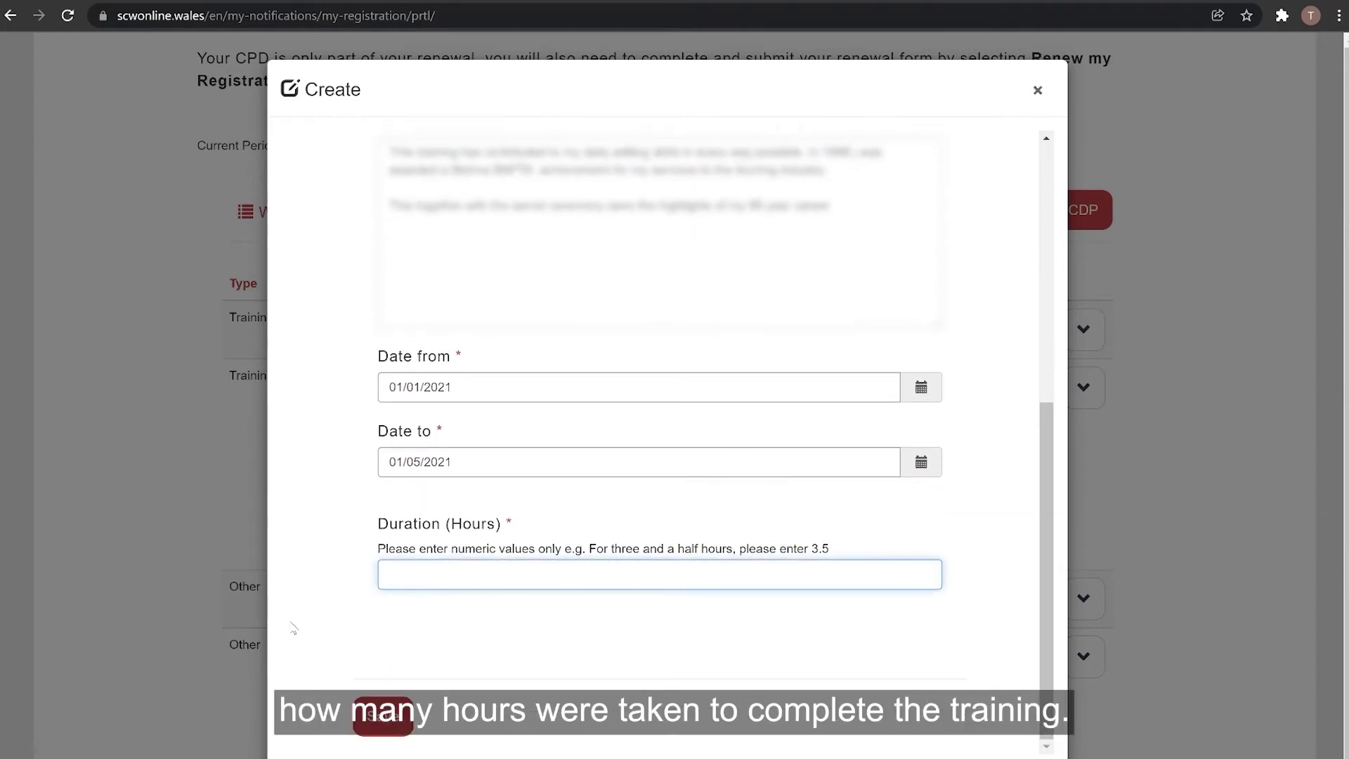
text(30)
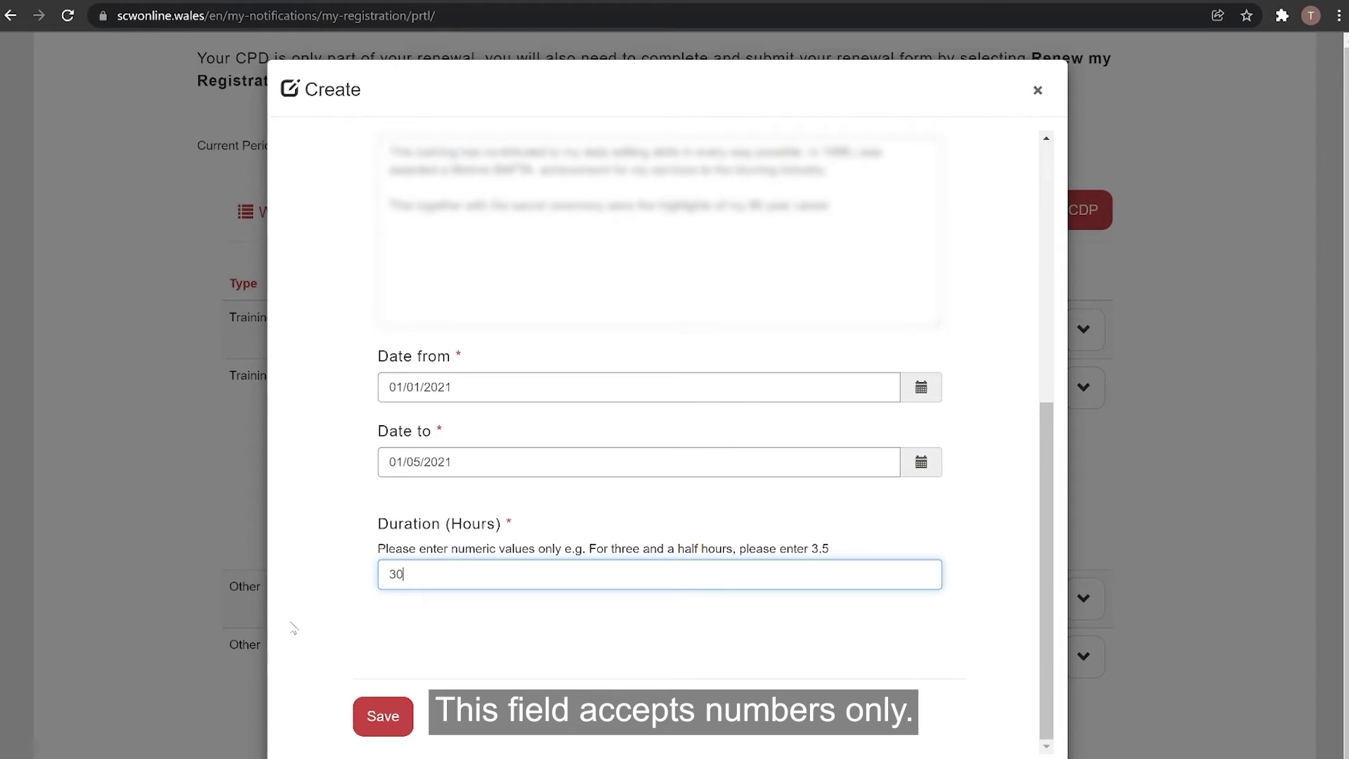
click(350, 578)
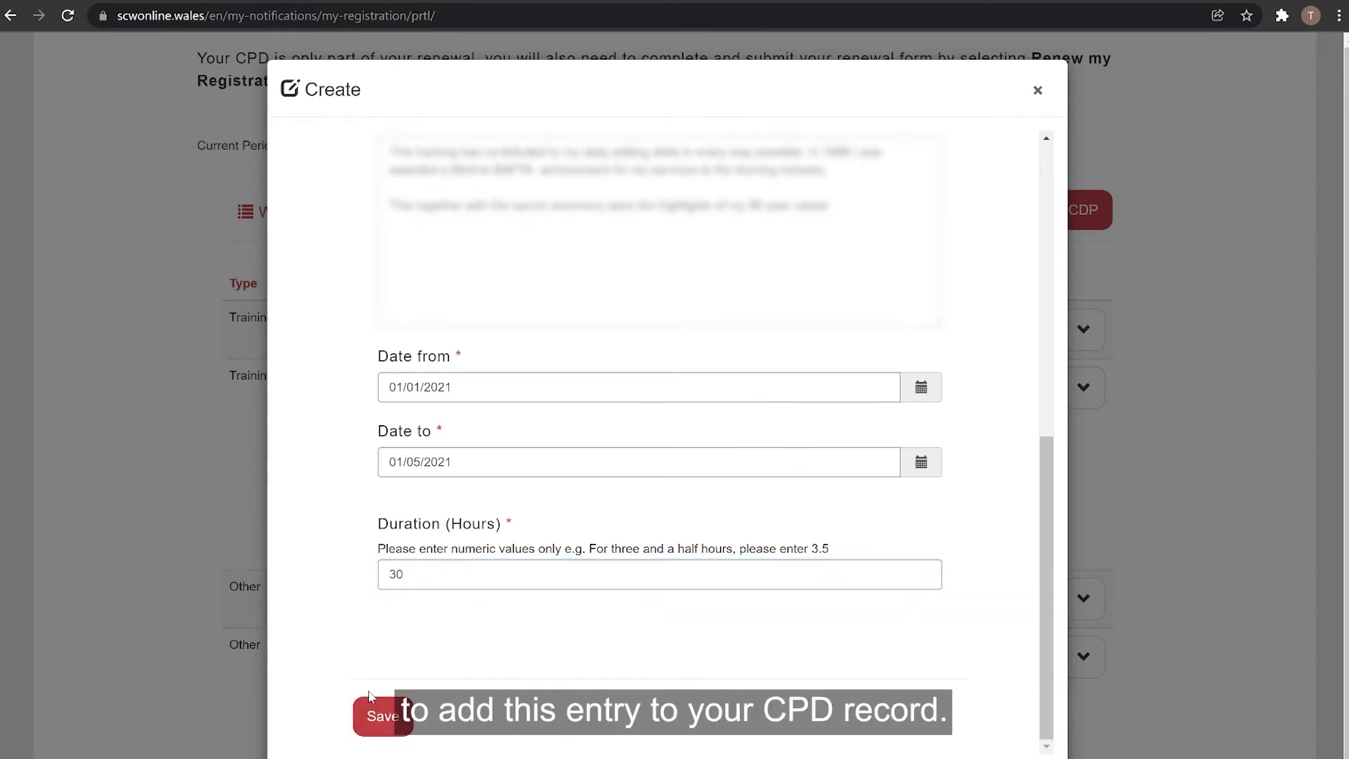
click(380, 722)
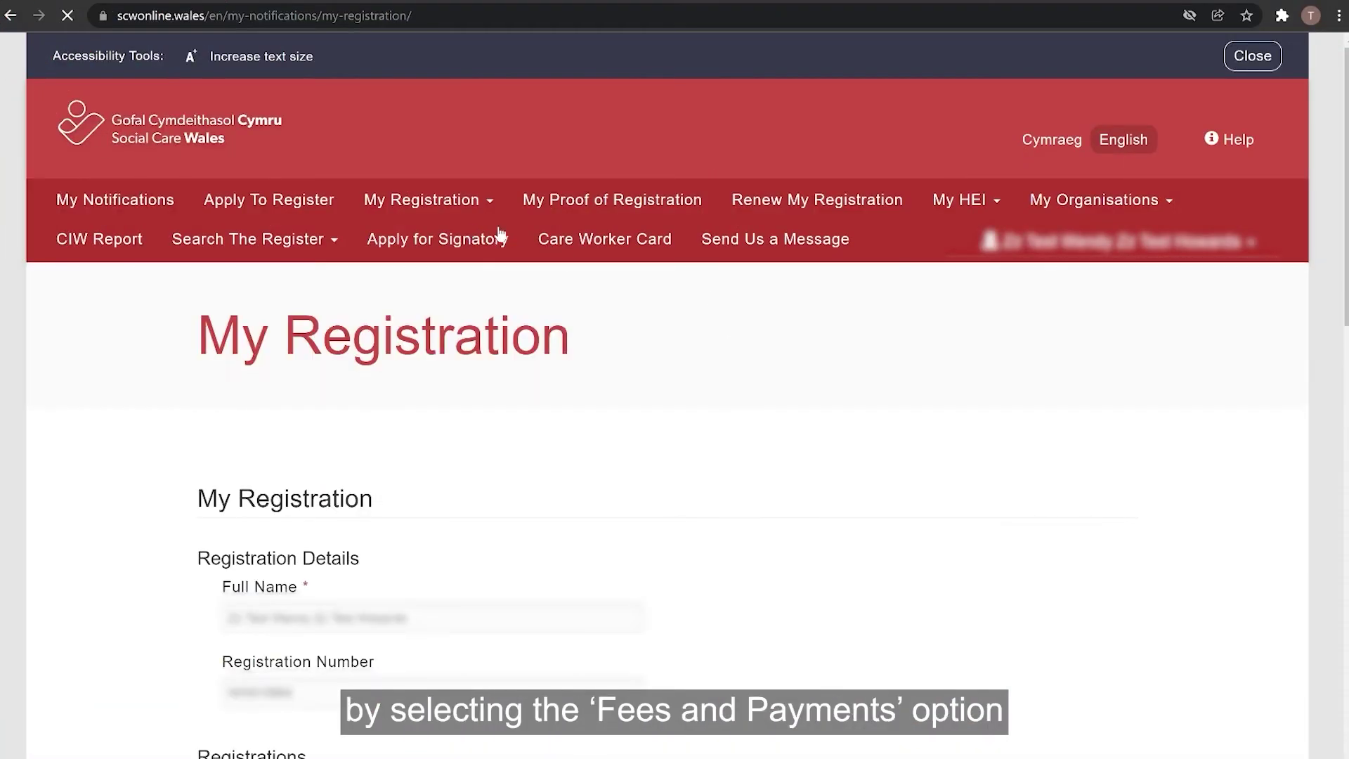
Open the Fees and Payments page and review the fees currently due and the outstanding balance
click(456, 205)
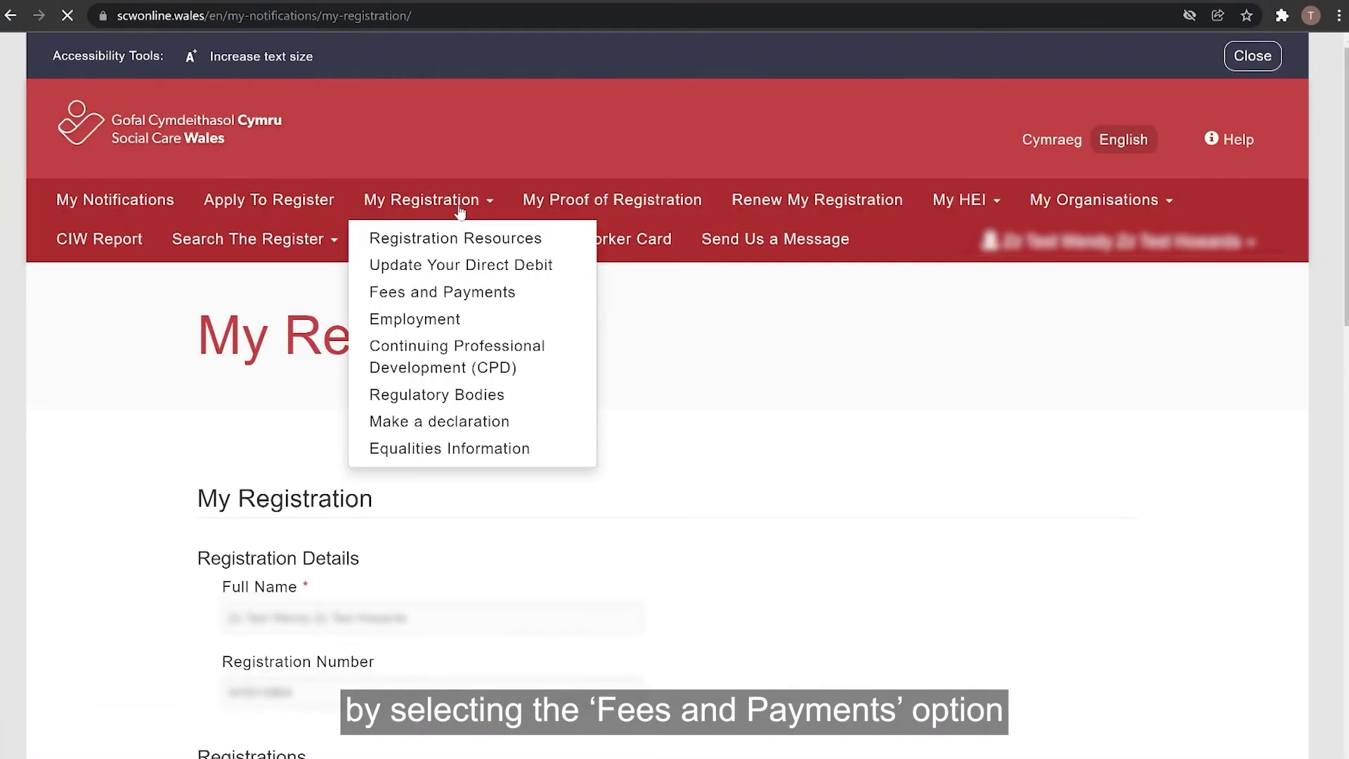
click(461, 295)
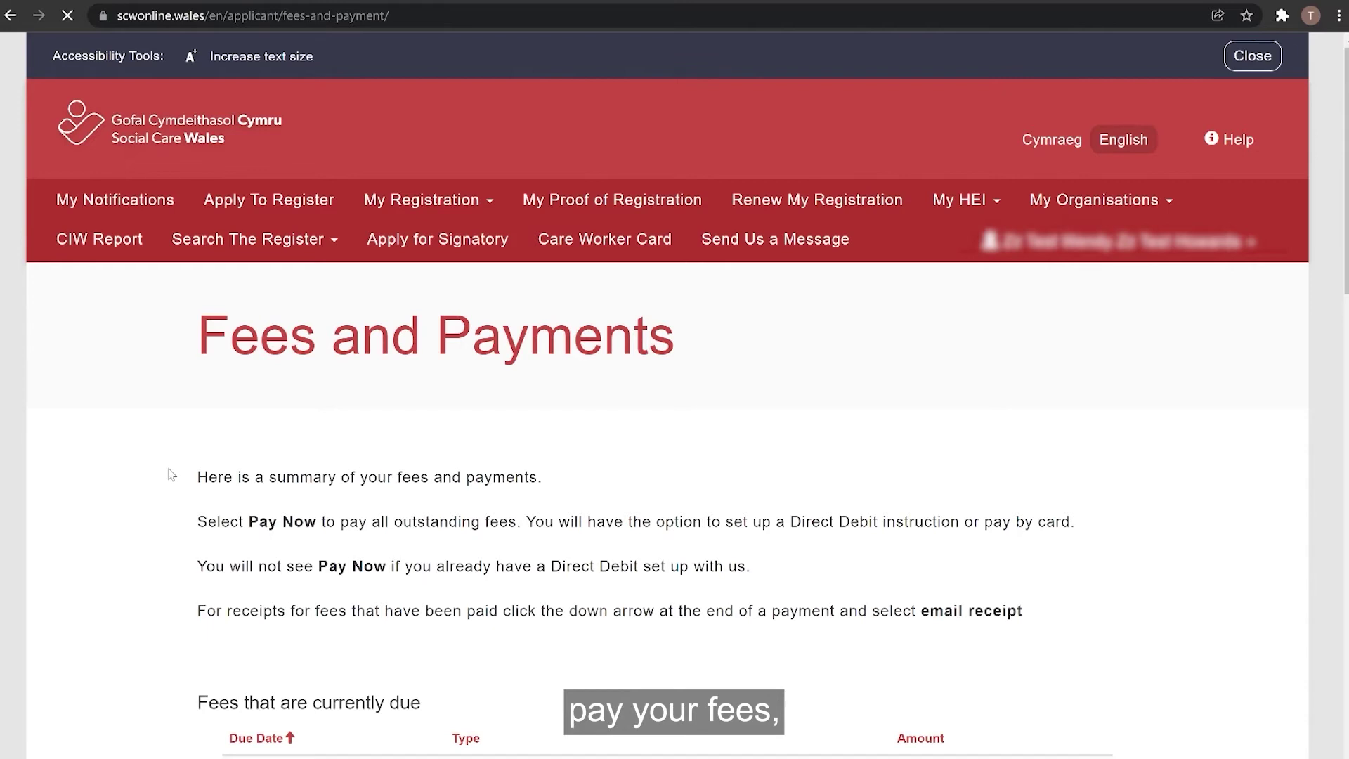
scroll(171, 475, down, 4)
scroll(177, 371, down, 4)
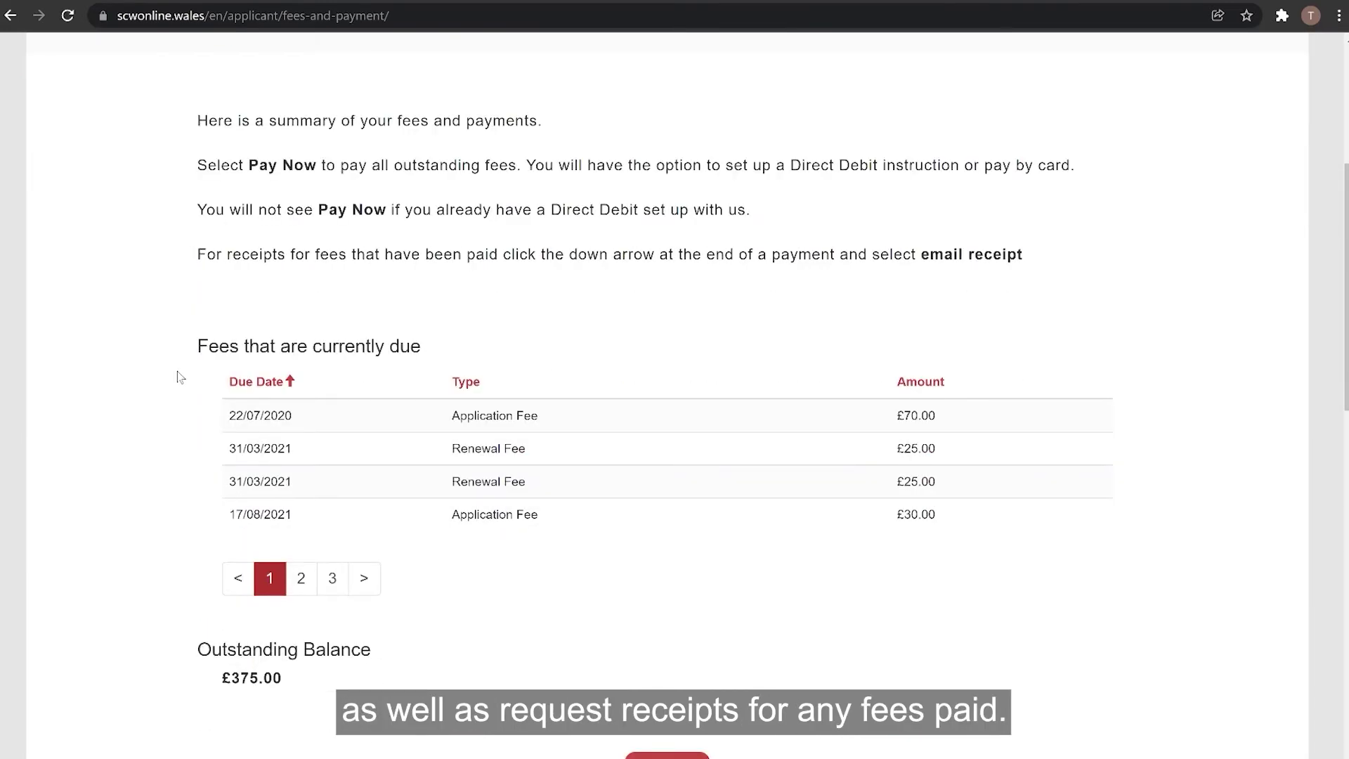
scroll(177, 371, down, 2)
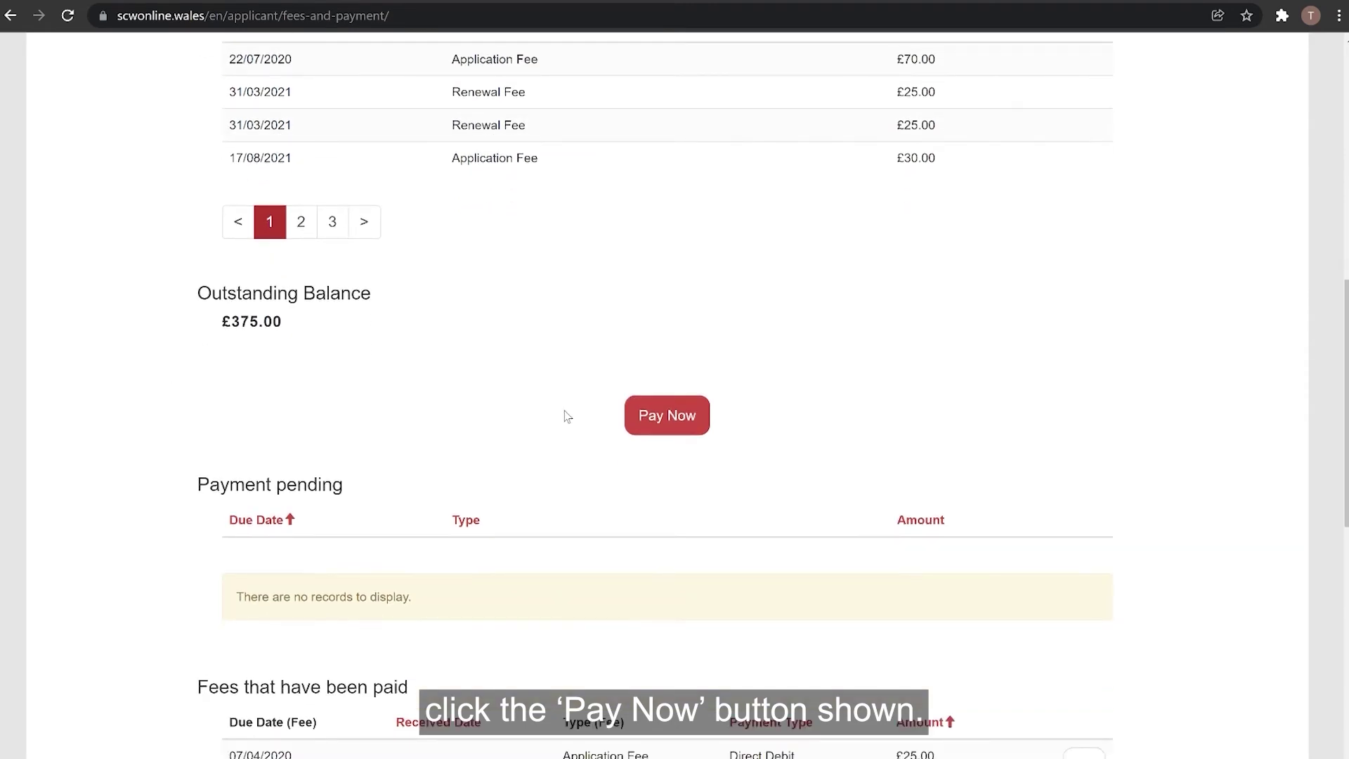
Open the payment page for the outstanding fees and look through the Direct Debit set-up form
click(666, 415)
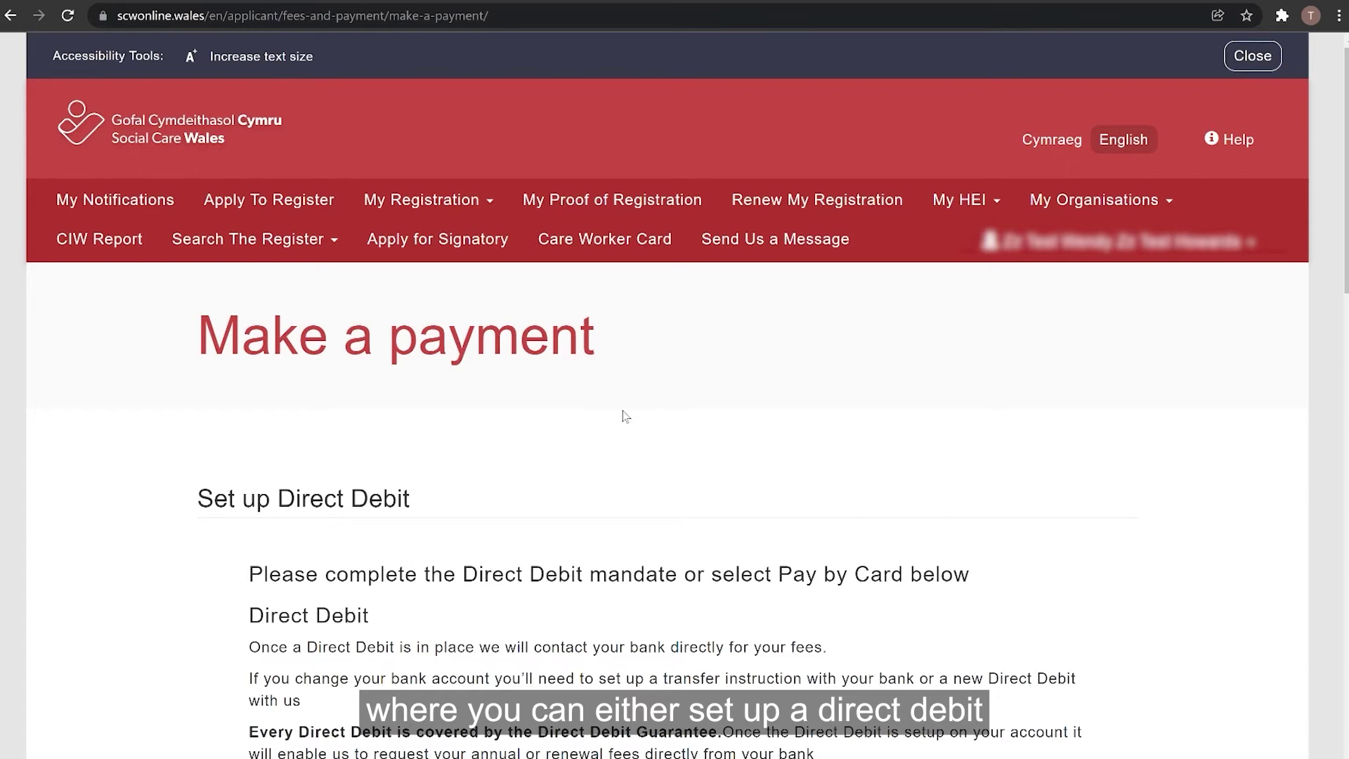
scroll(622, 413, down, 4)
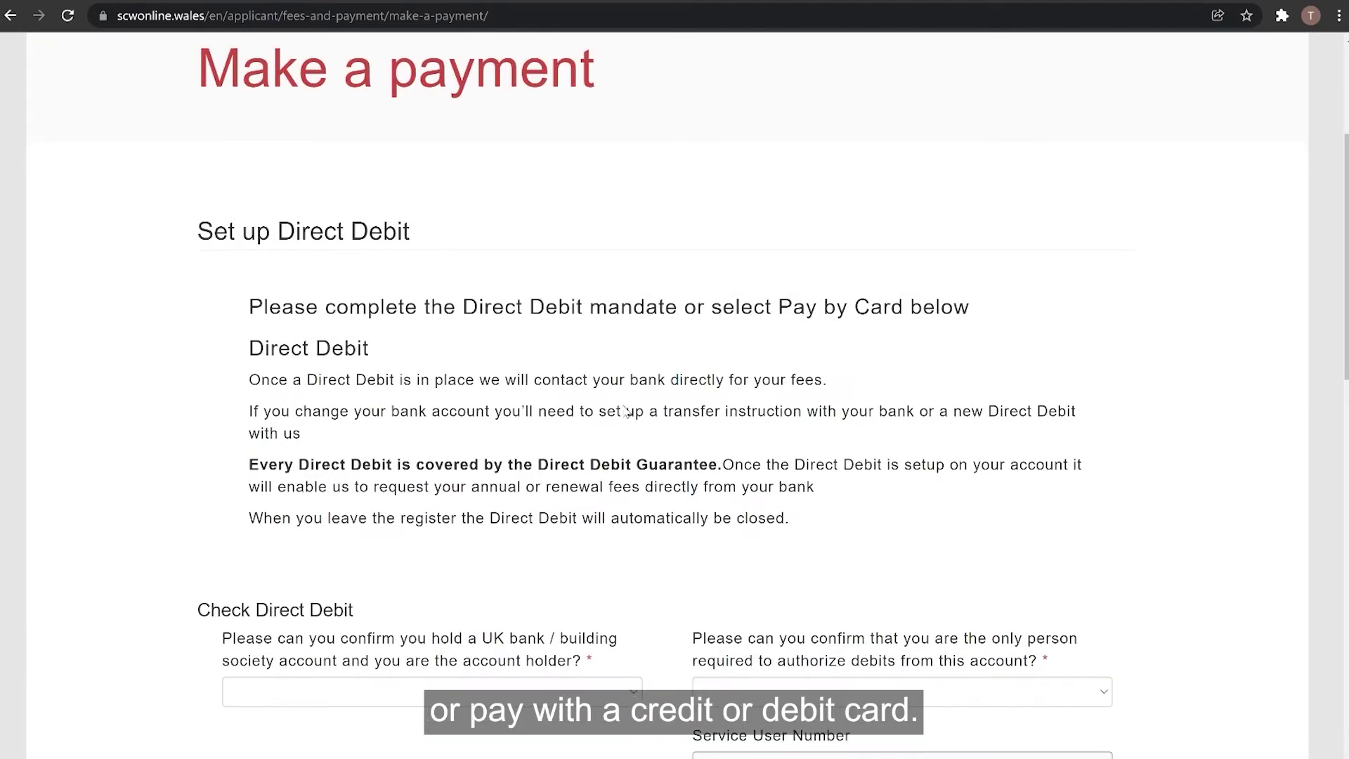
scroll(627, 415, down, 1)
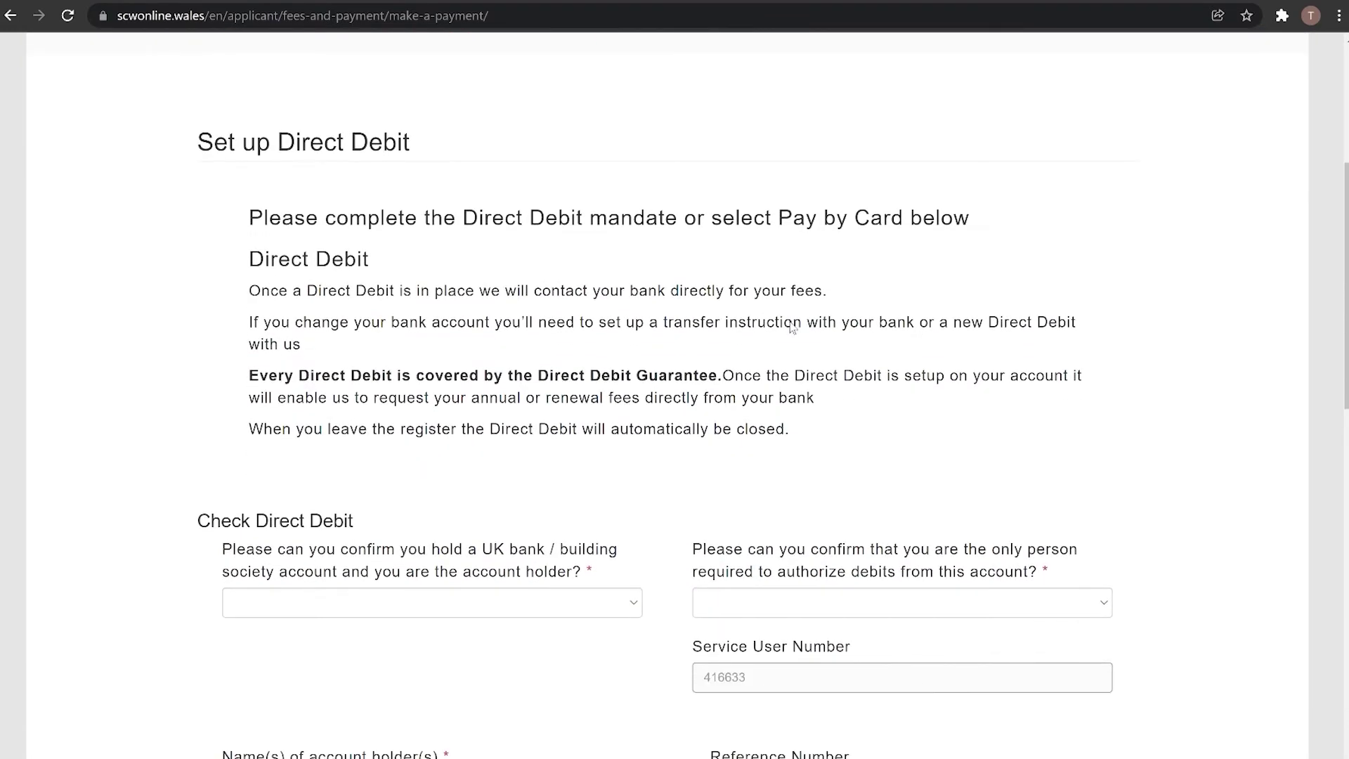
scroll(1194, 417, down, 4)
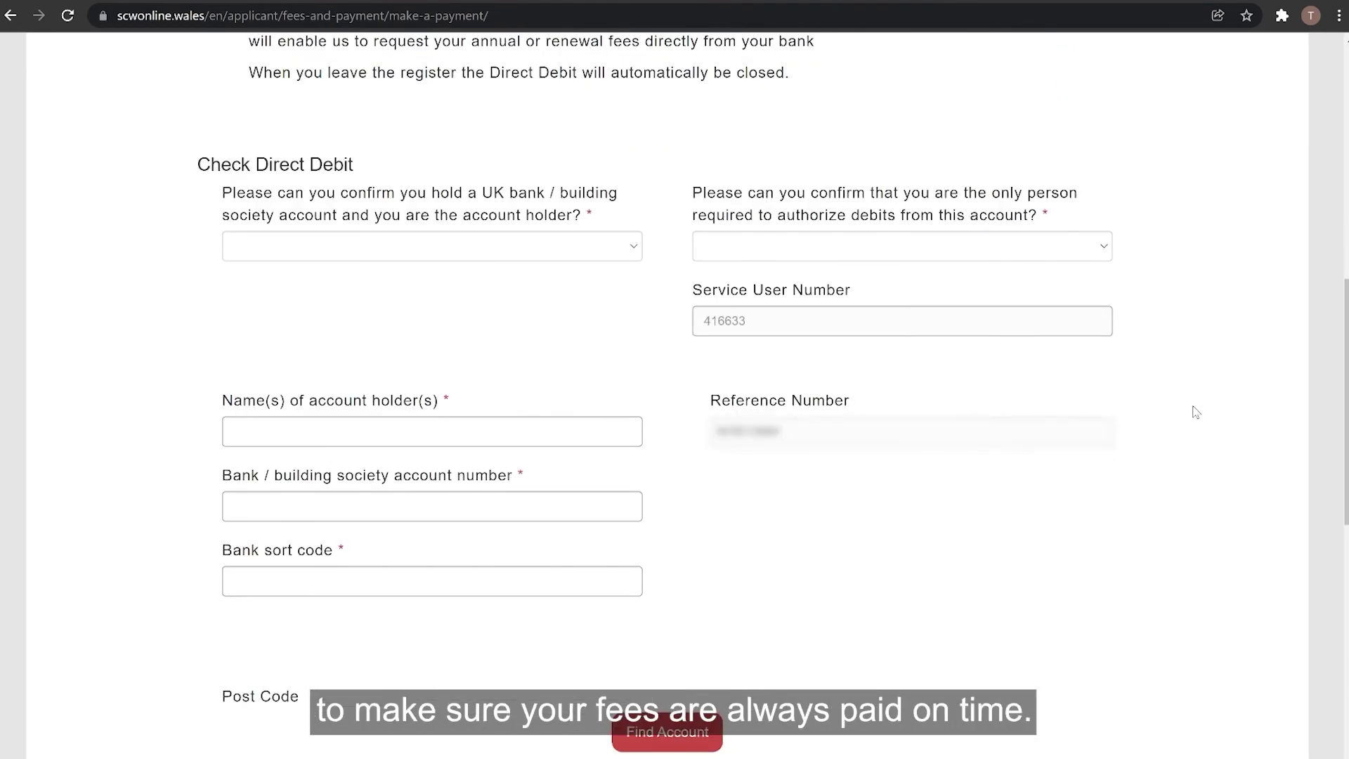
Look through the remaining Direct Debit account fields and the Pay By Card section of the payment page
scroll(1198, 414, down, 1)
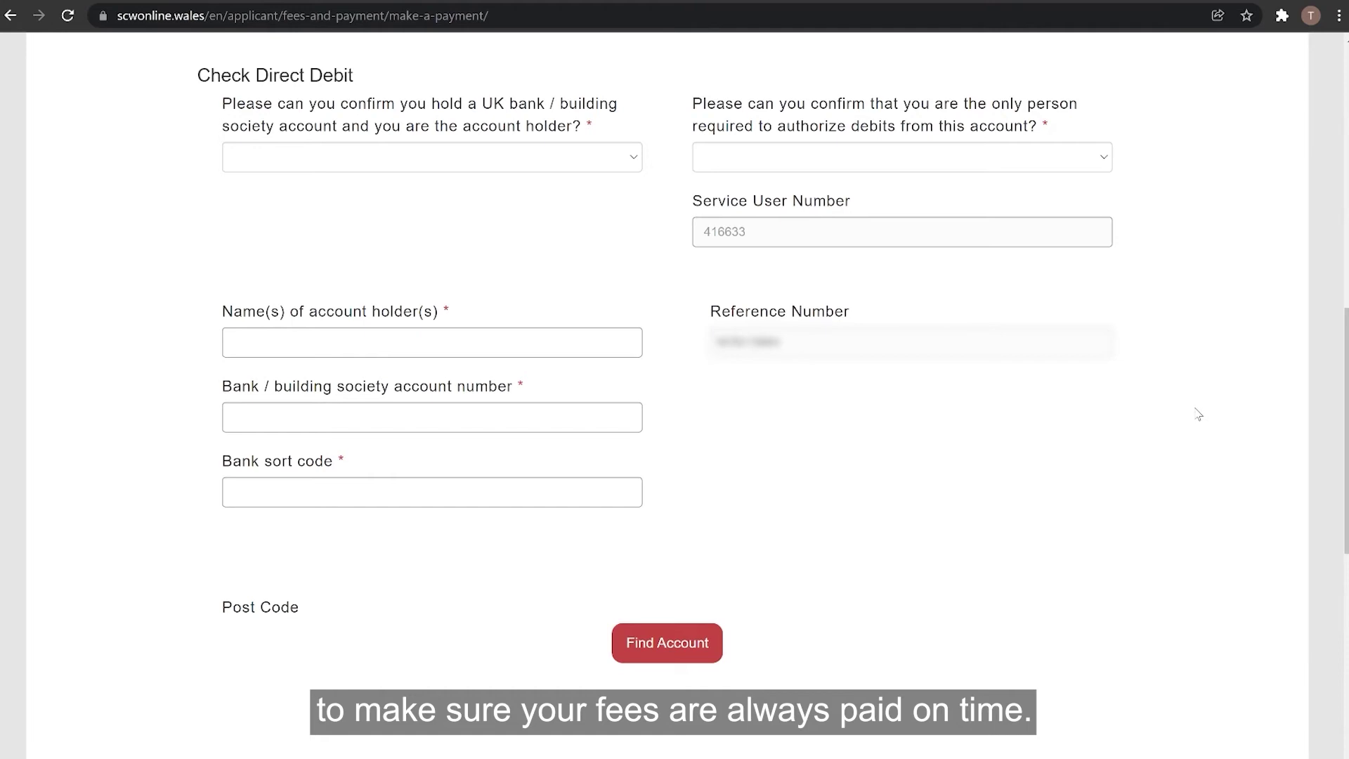
scroll(1198, 415, down, 5)
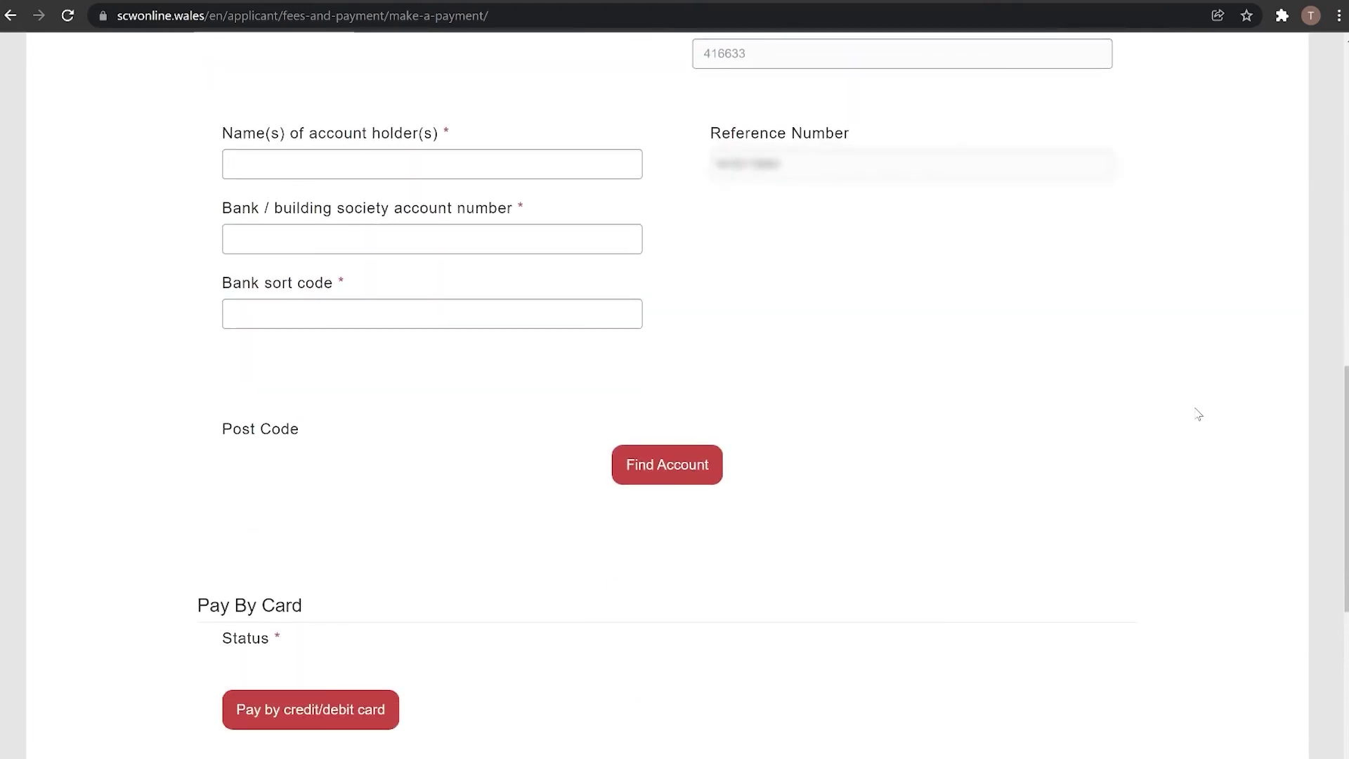
scroll(1197, 414, down, 1)
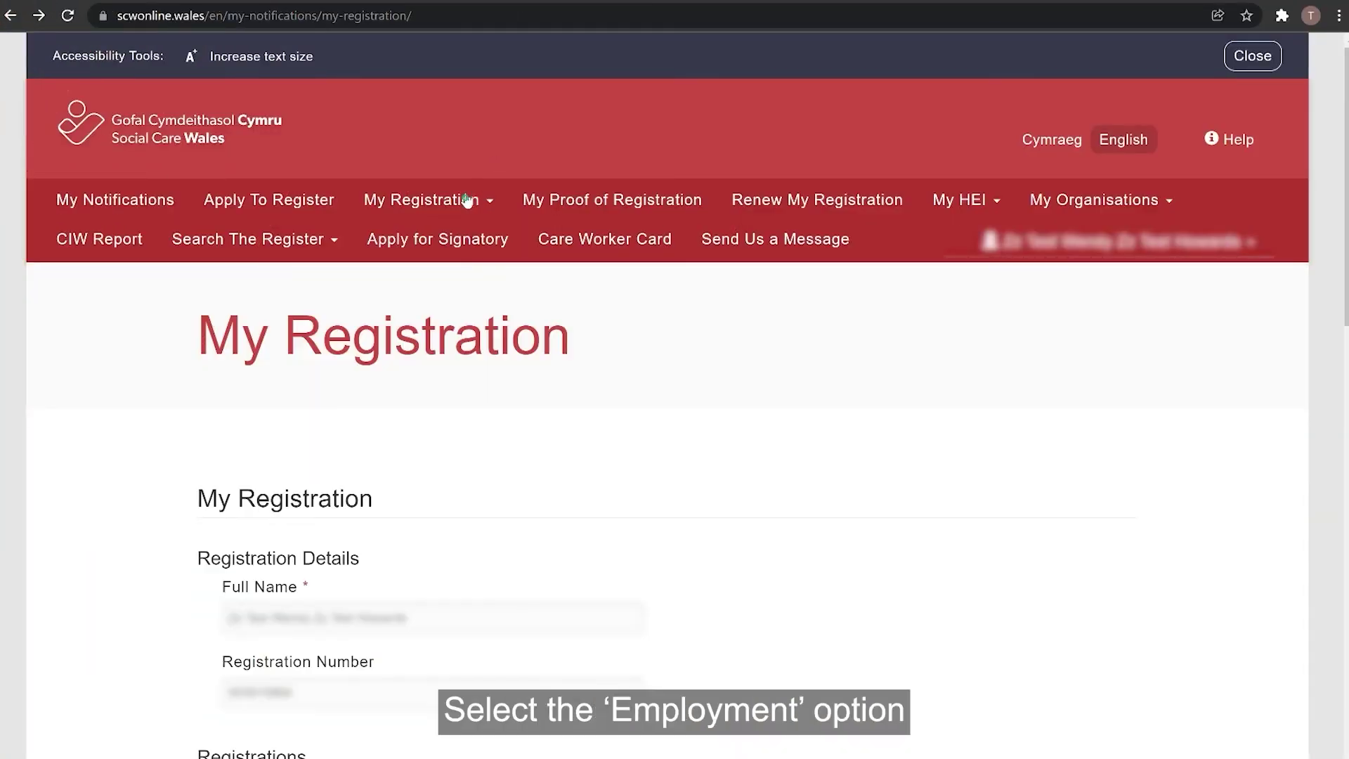
Open the Employment page and start a new employment record with the status Employed in Social Care
click(466, 201)
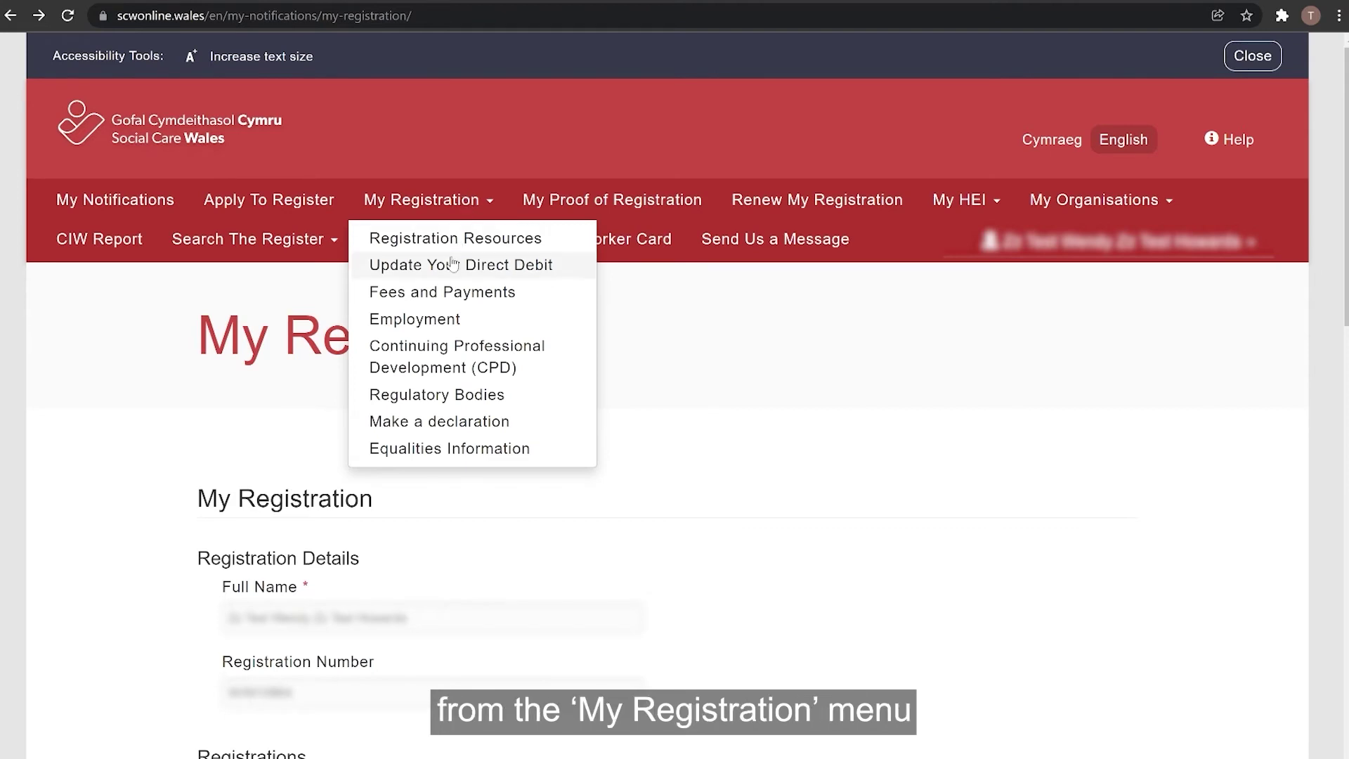
click(446, 320)
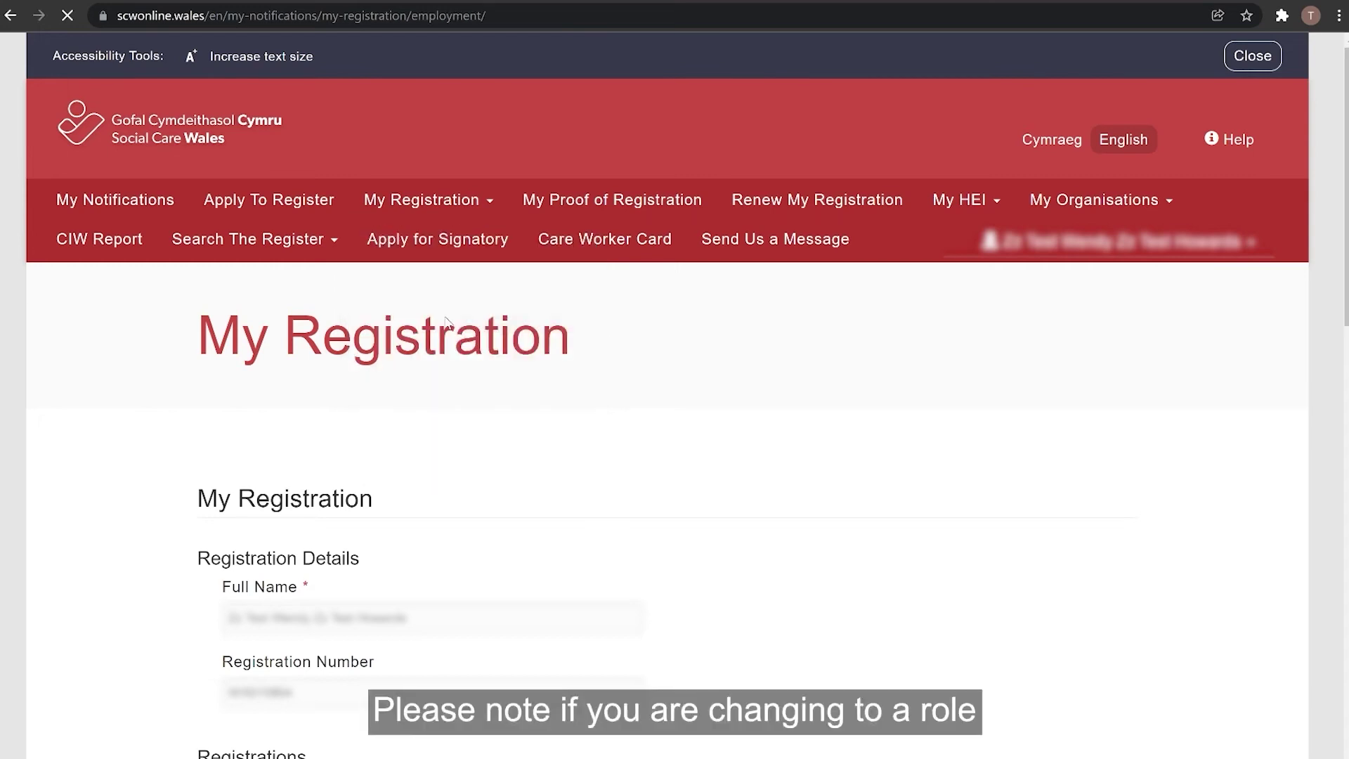
scroll(1128, 439, down, 4)
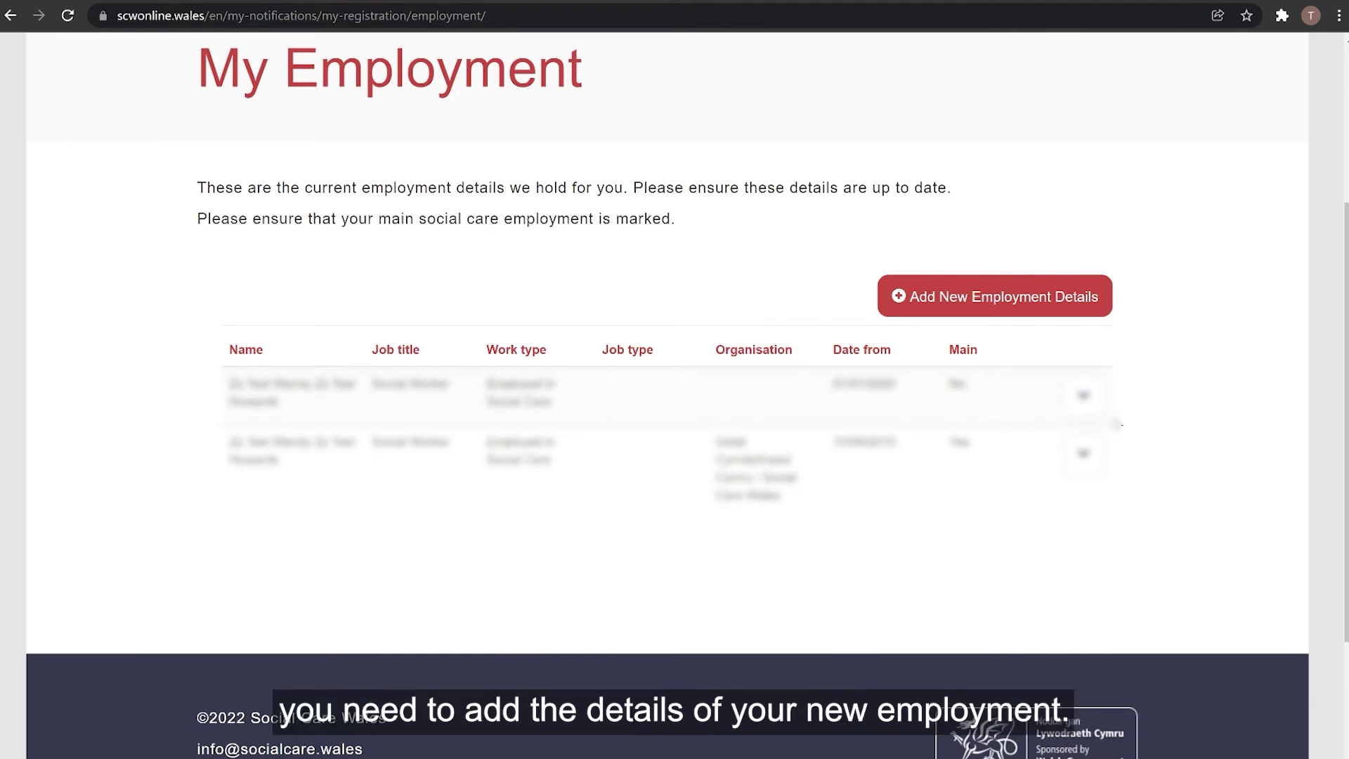
click(894, 299)
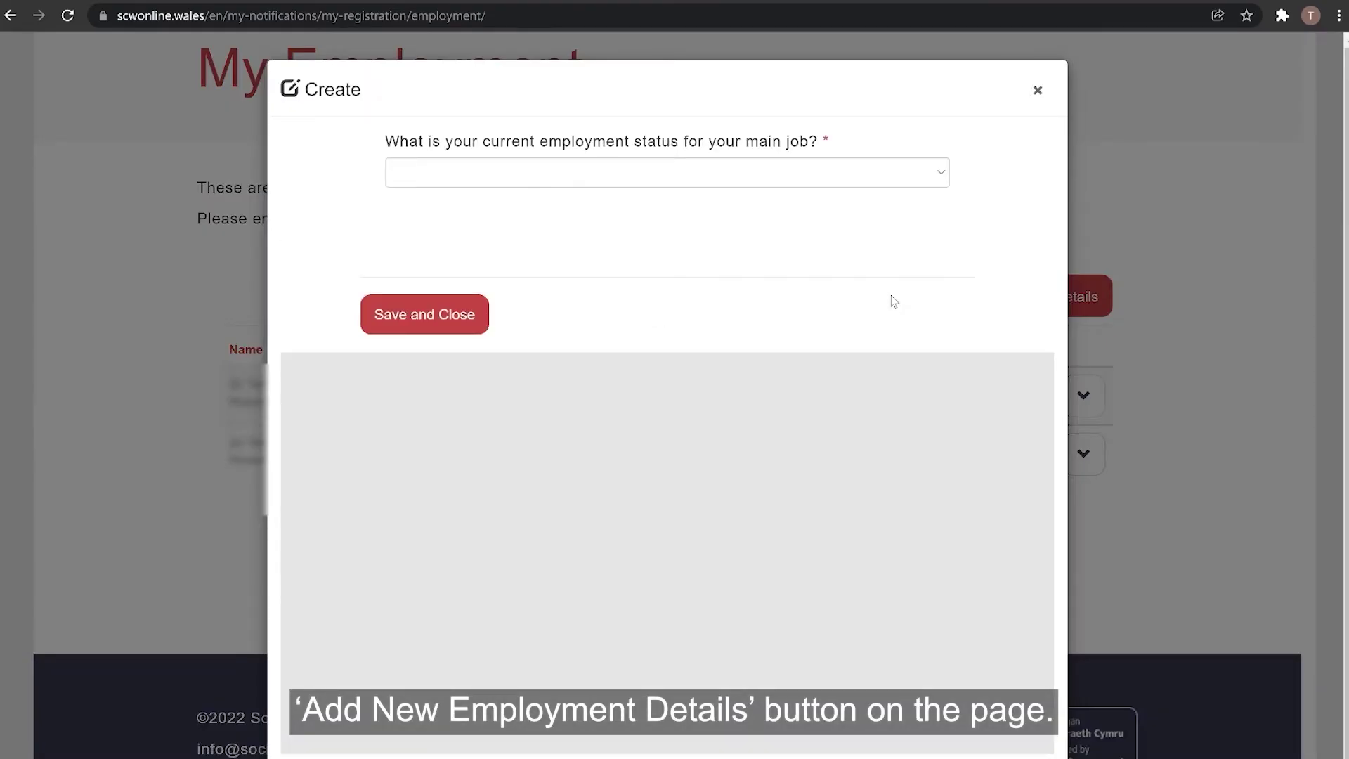
click(406, 172)
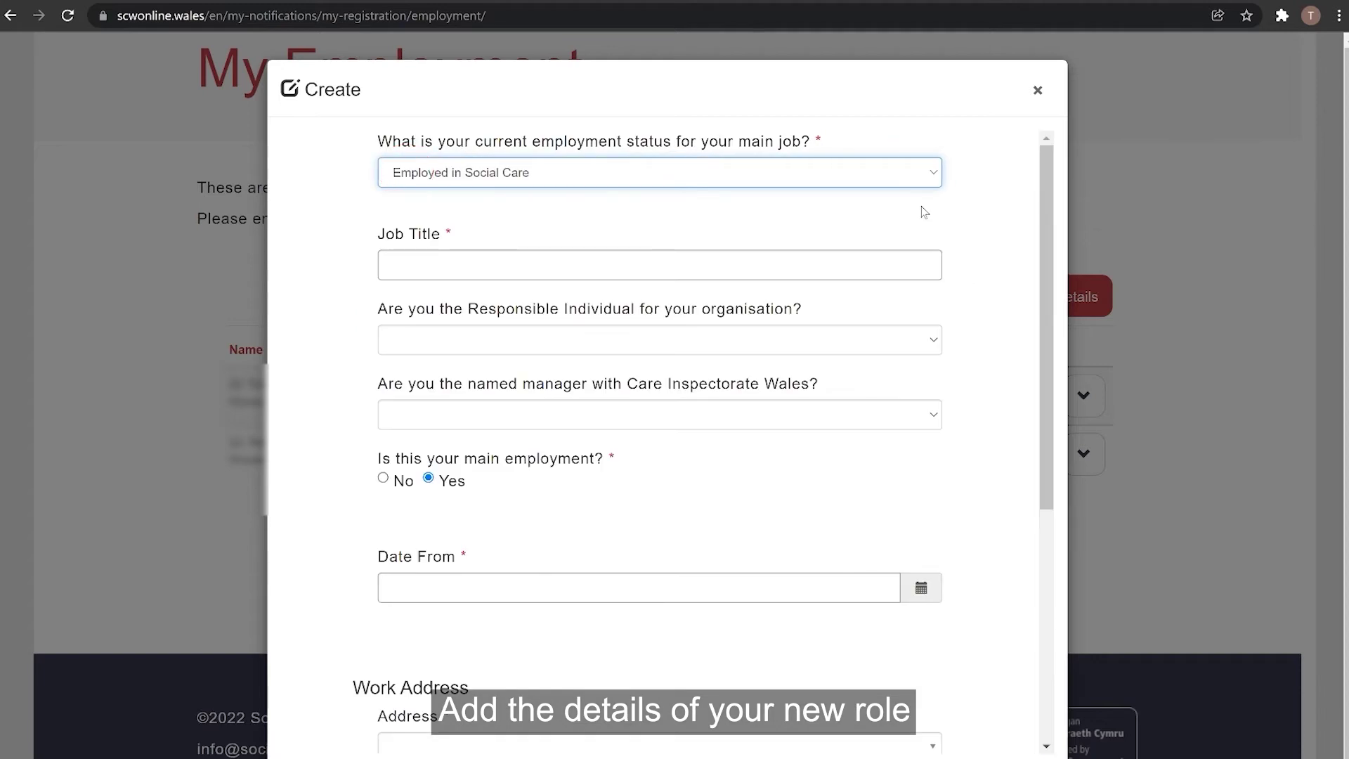
Enter the job title Support Worker, answer No to Responsible Individual and named manager, and fill in the employment start date
click(407, 265)
text(Support Worker)
click(407, 334)
click(415, 395)
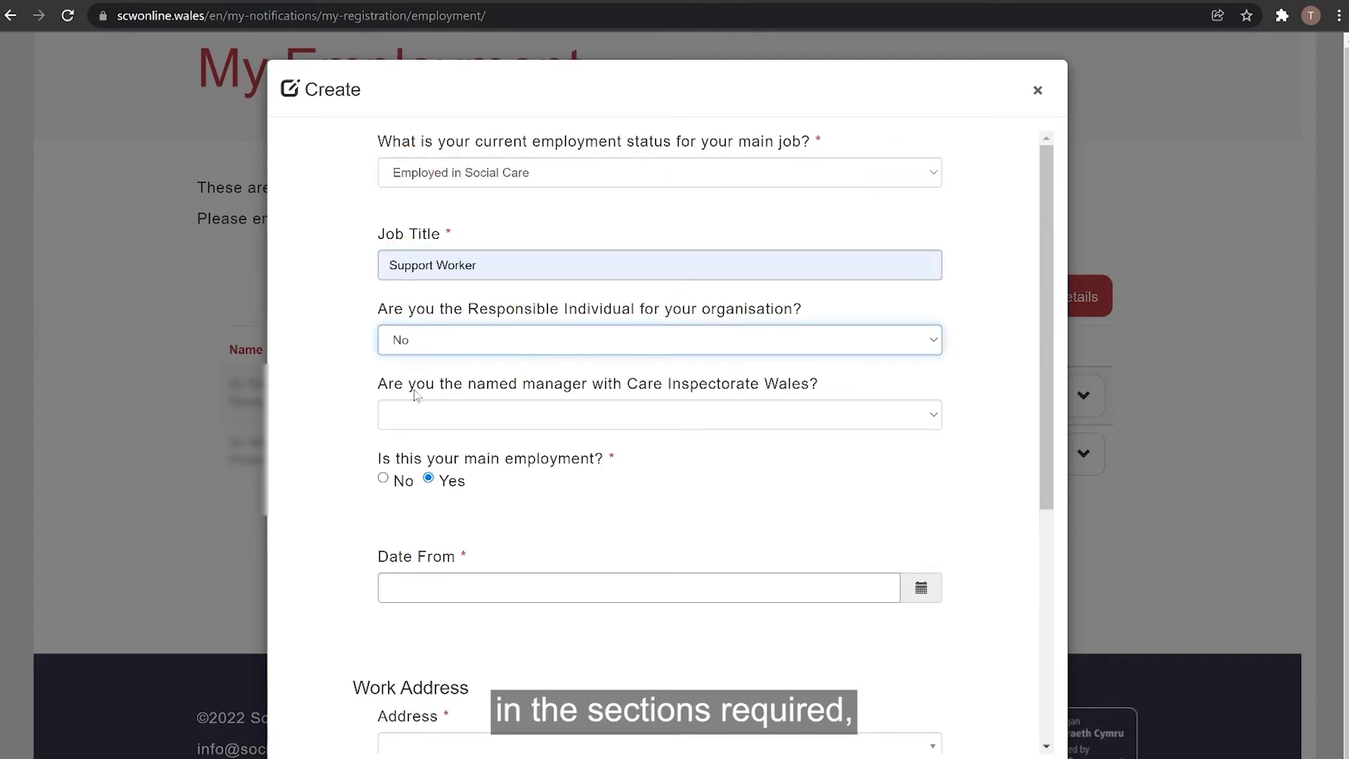
click(411, 414)
click(406, 587)
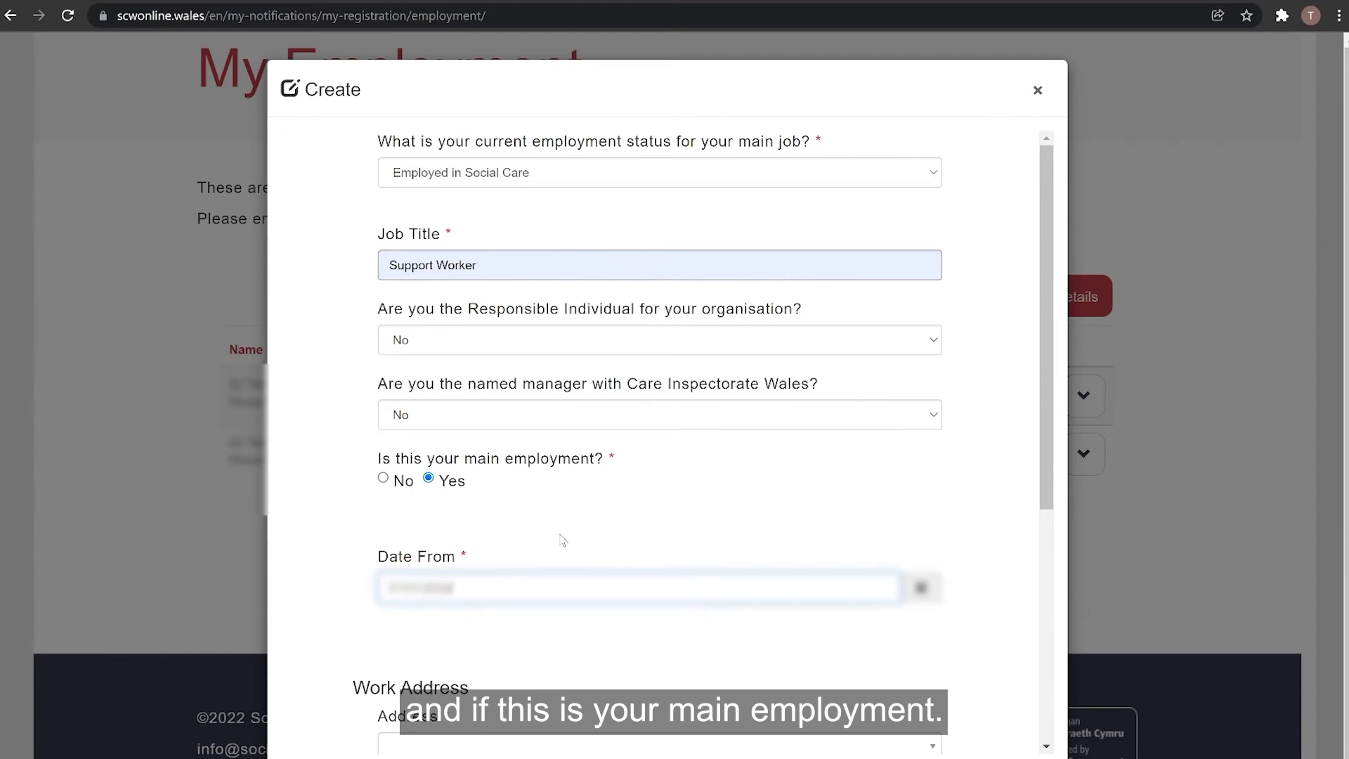
Search for the employer's work address and select it for the new employment
scroll(560, 542, down, 5)
click(933, 349)
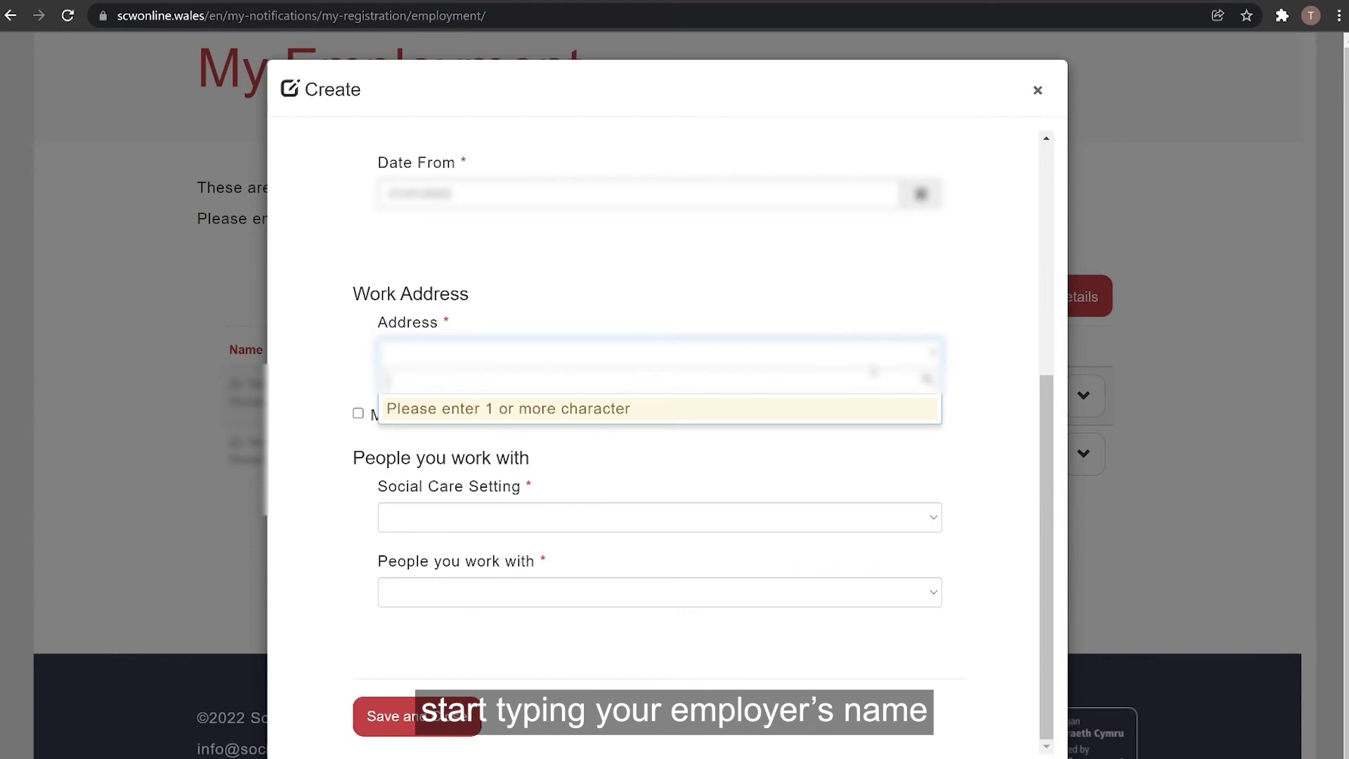
click(398, 365)
text(c)
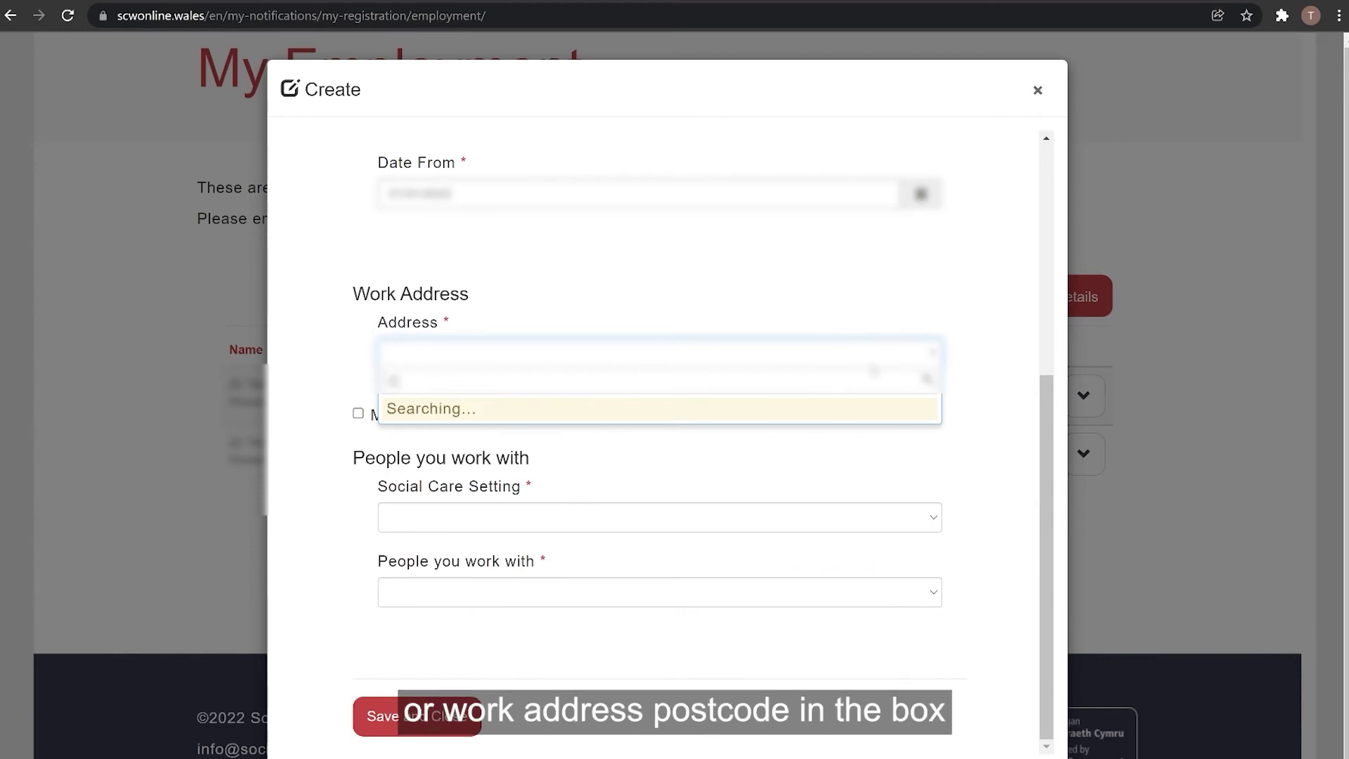
click(880, 352)
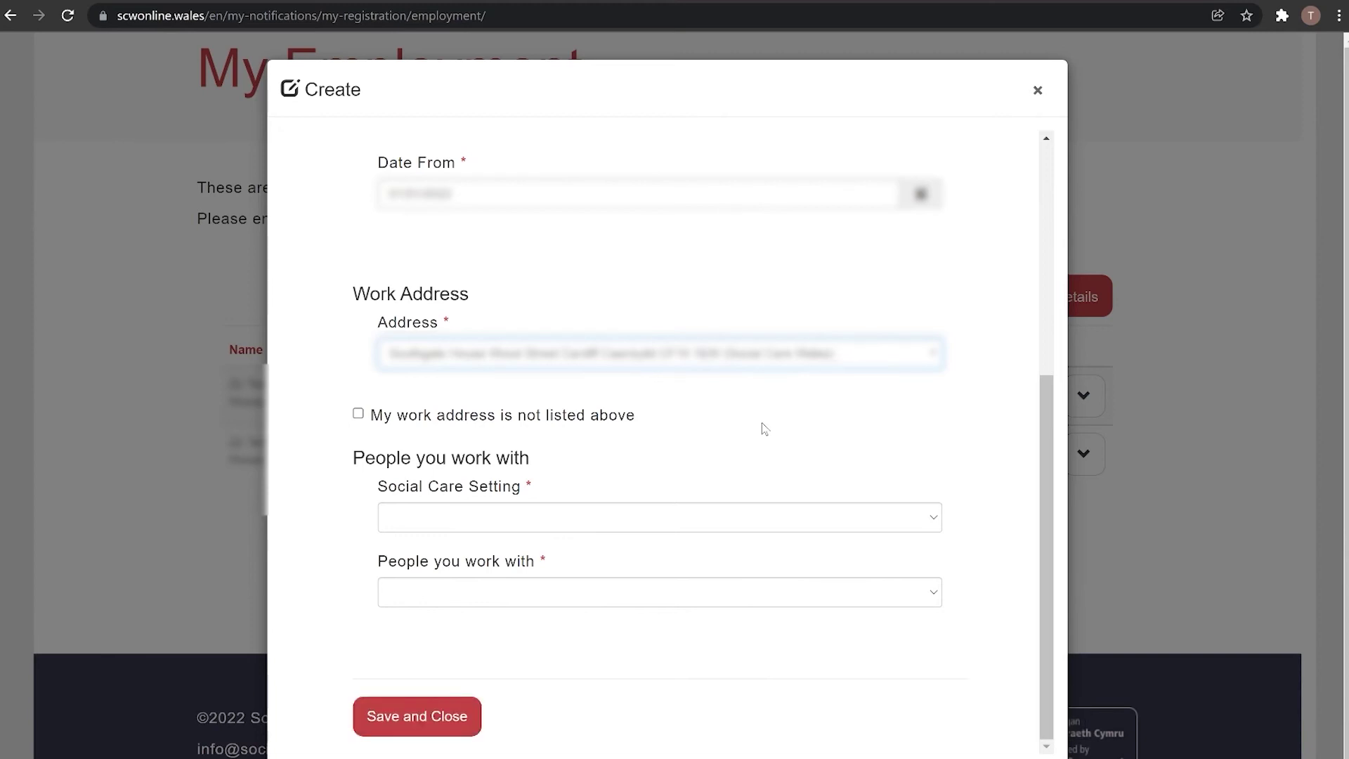
Set the social care setting to Domiciliary Care and the people worked with to Adults, and save the new employment
click(405, 506)
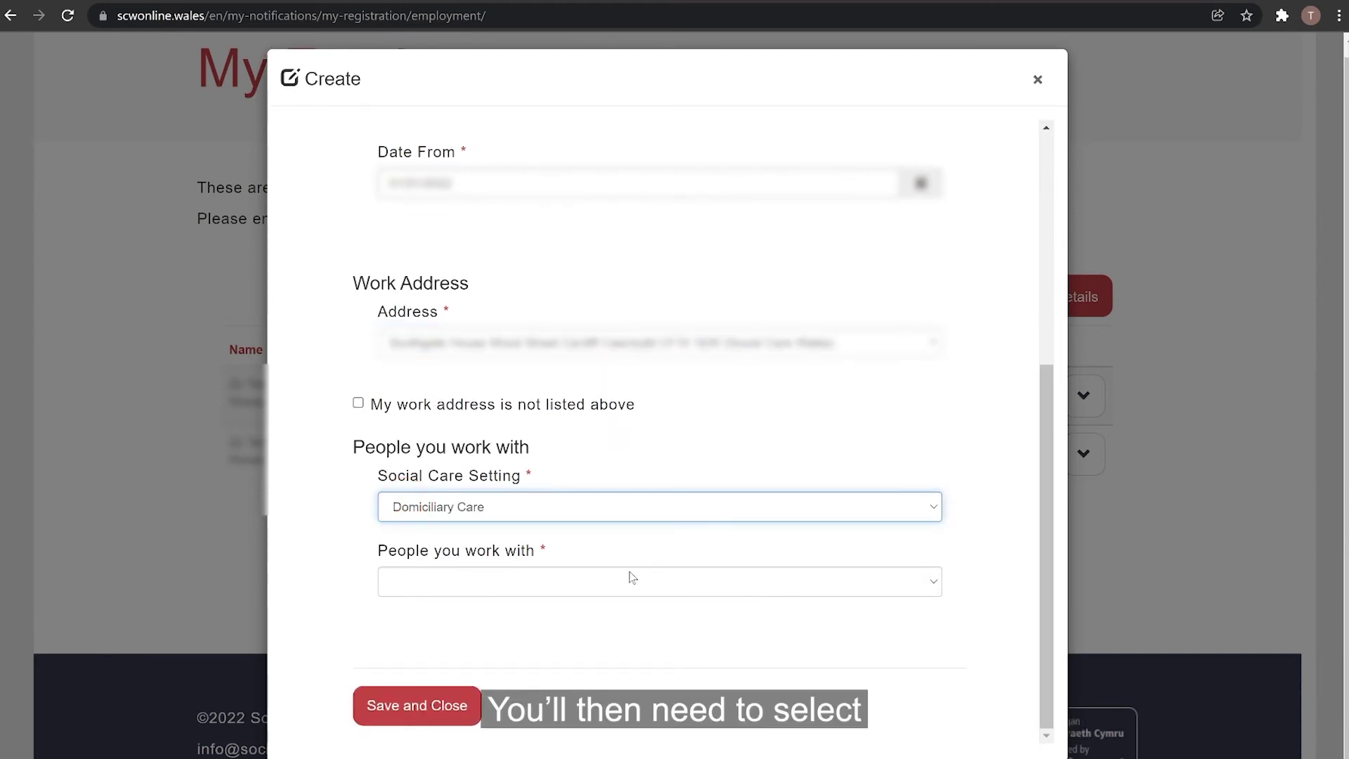
click(391, 581)
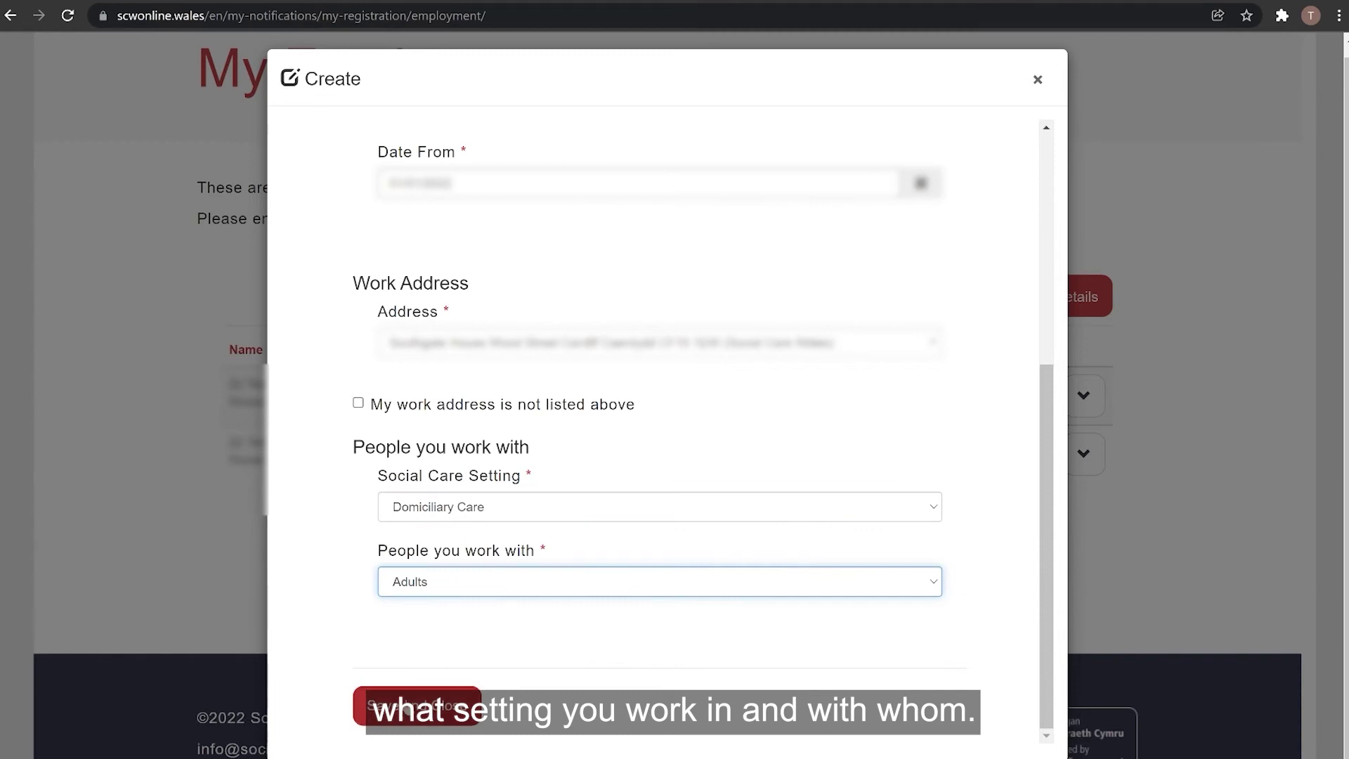
click(401, 711)
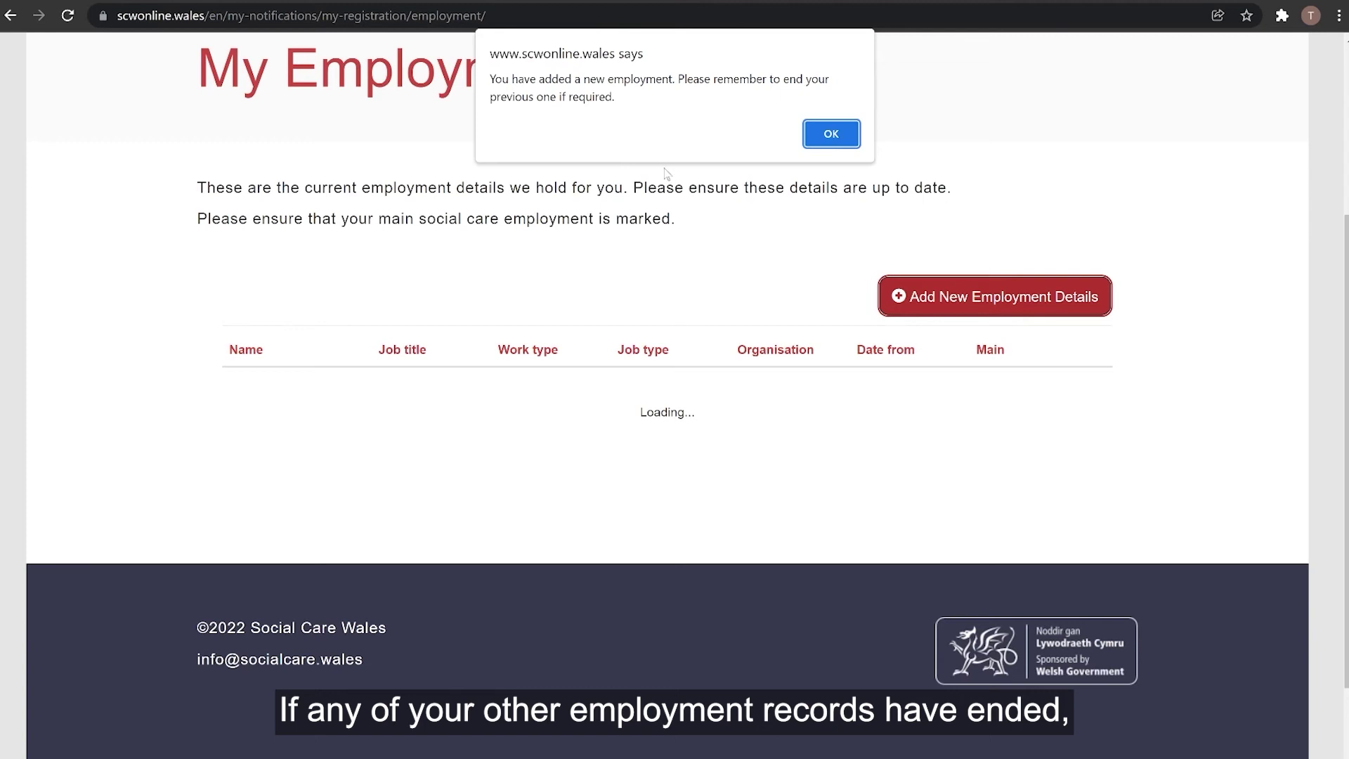
click(831, 133)
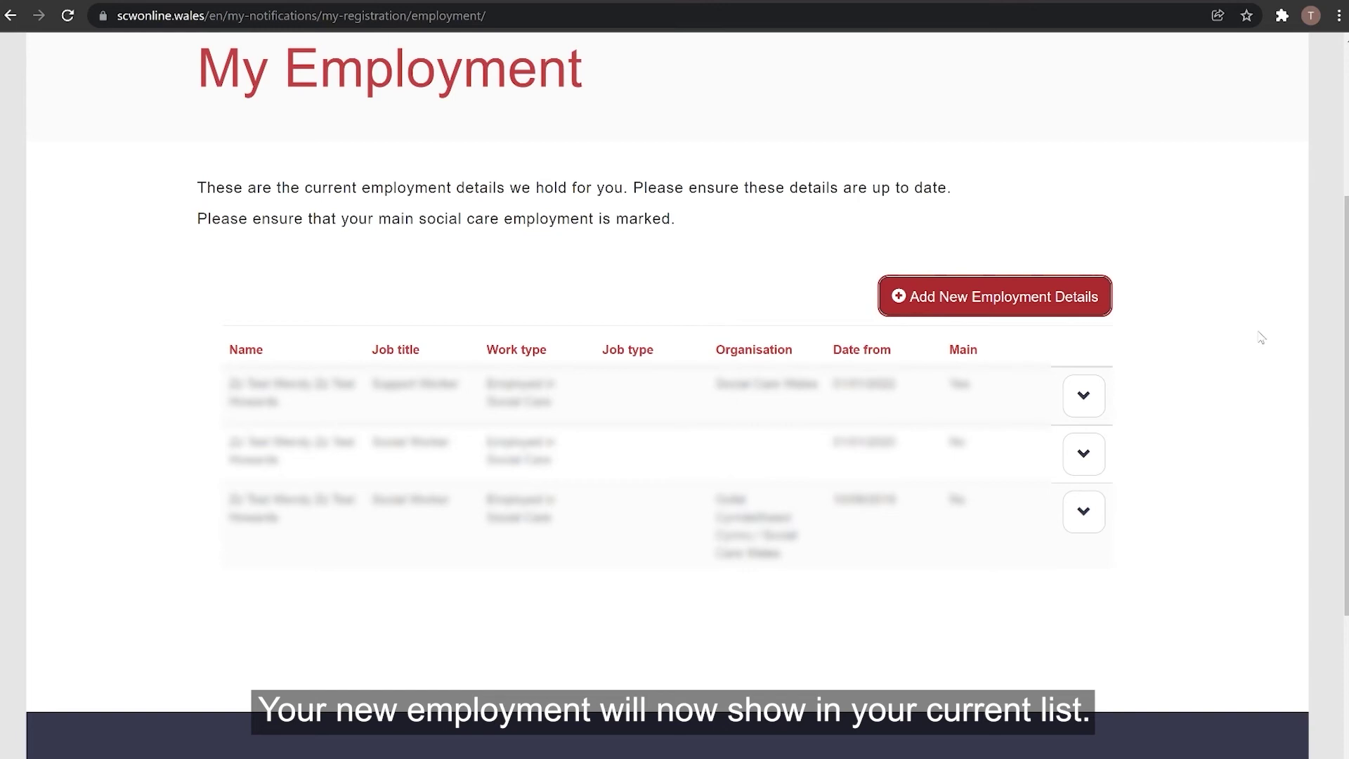
End the last employment in the list with an end date and the reason Different Job, New Employer, and save the change
click(1087, 514)
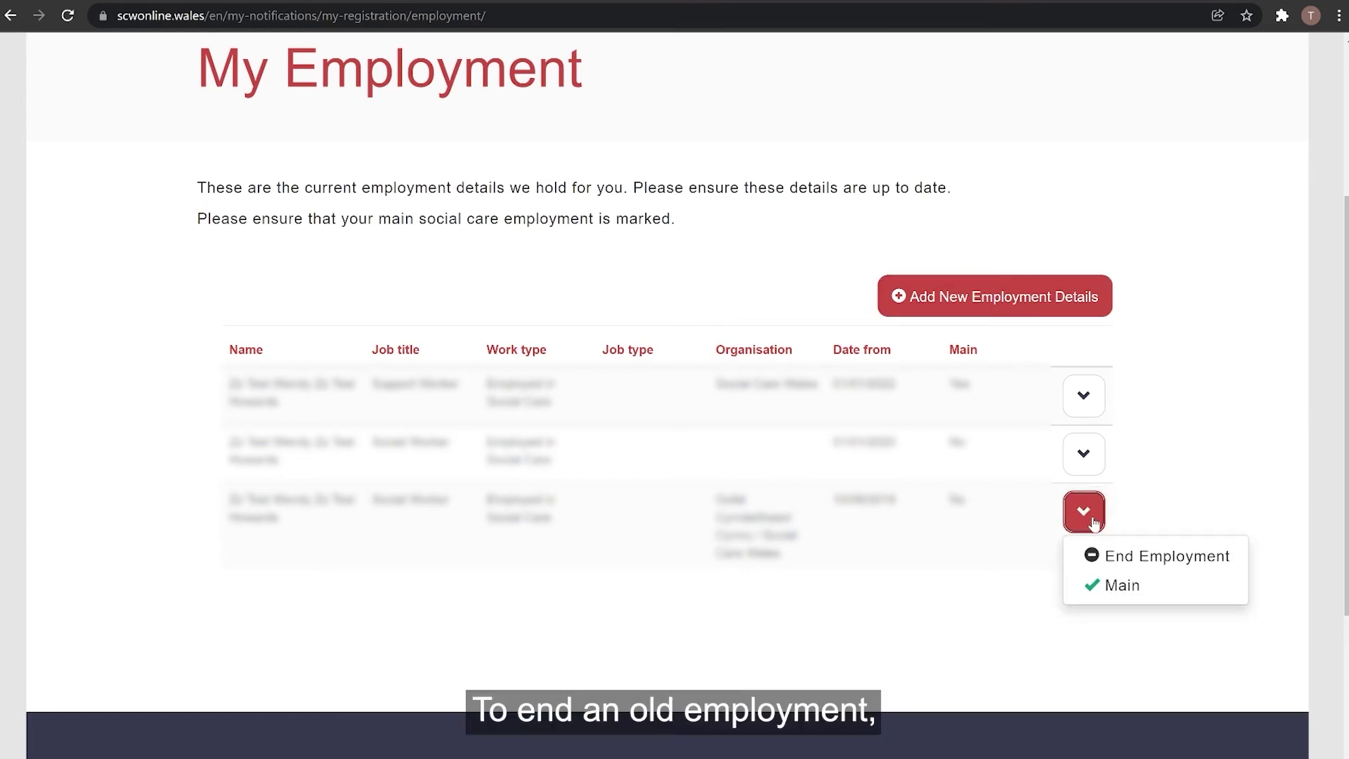
click(1132, 560)
click(776, 169)
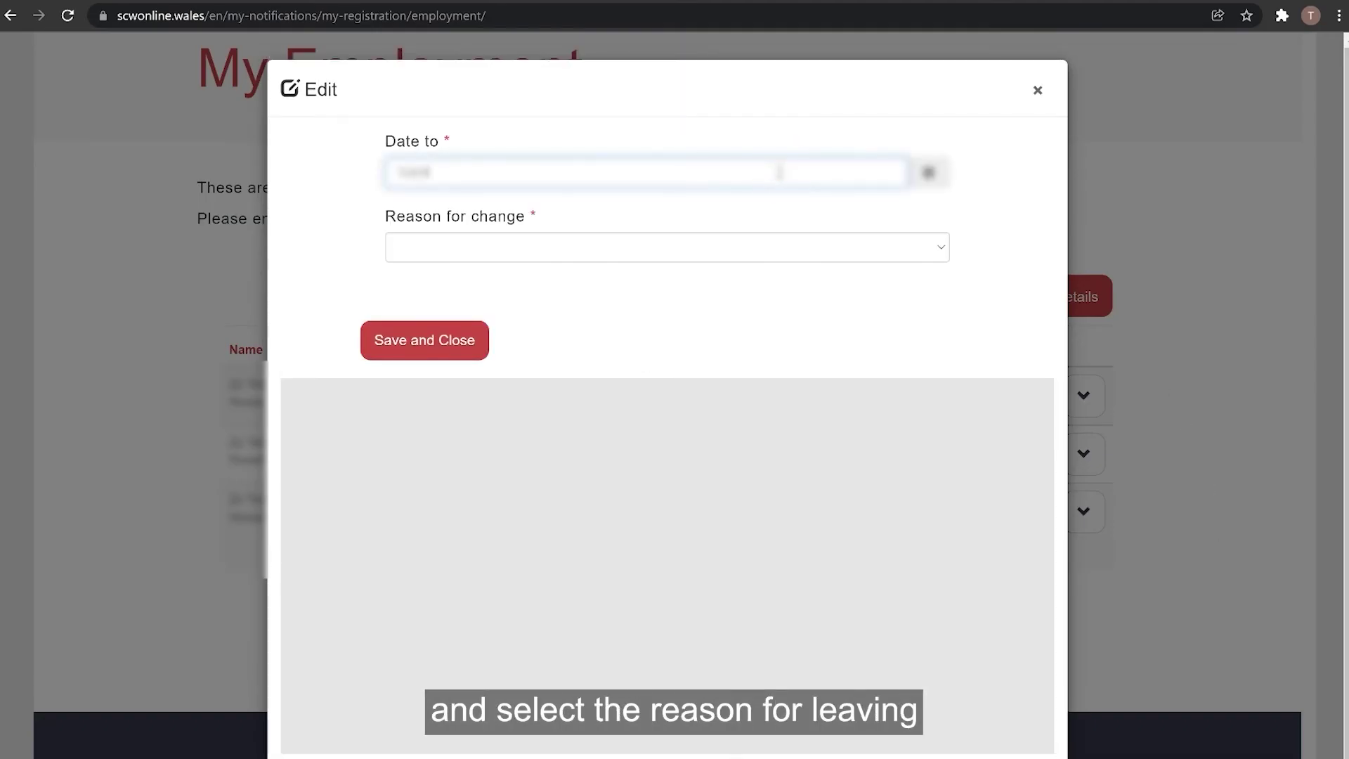
text(20)
click(942, 251)
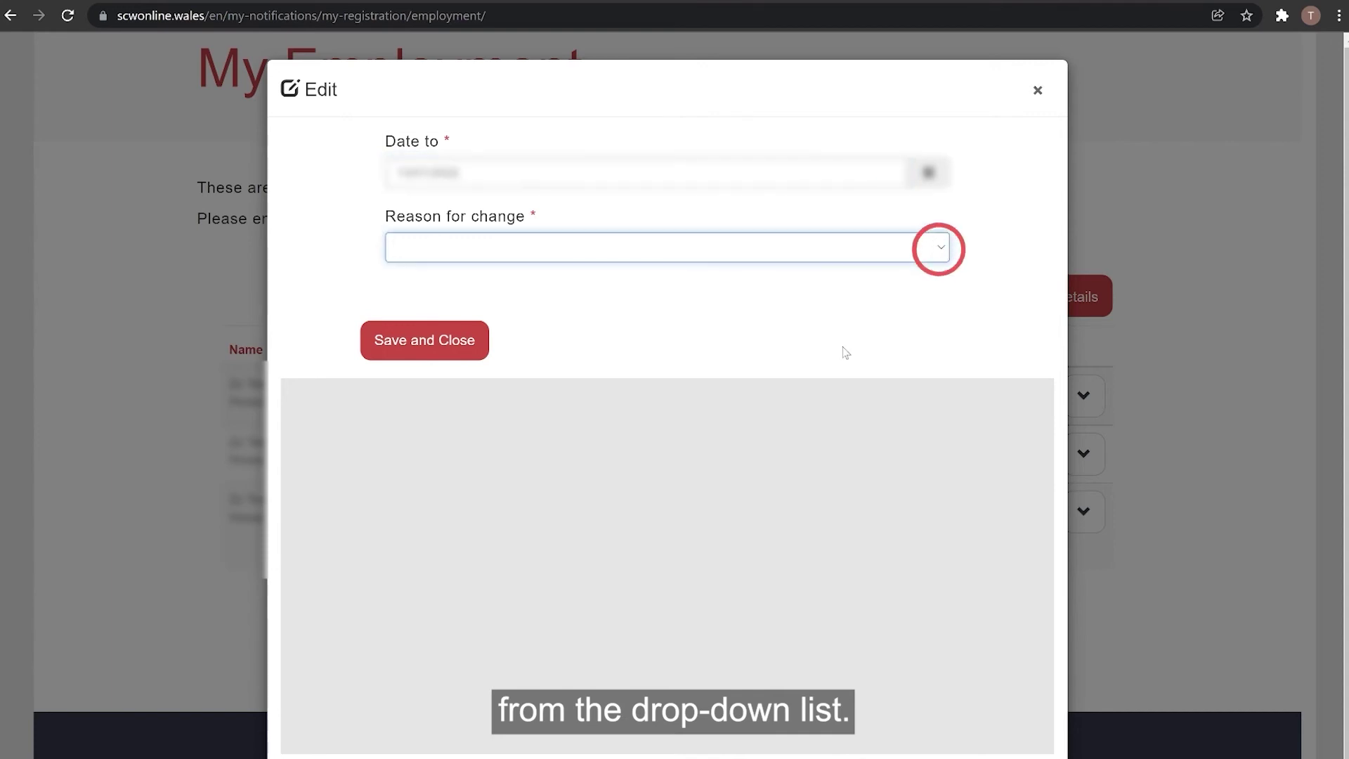
click(842, 352)
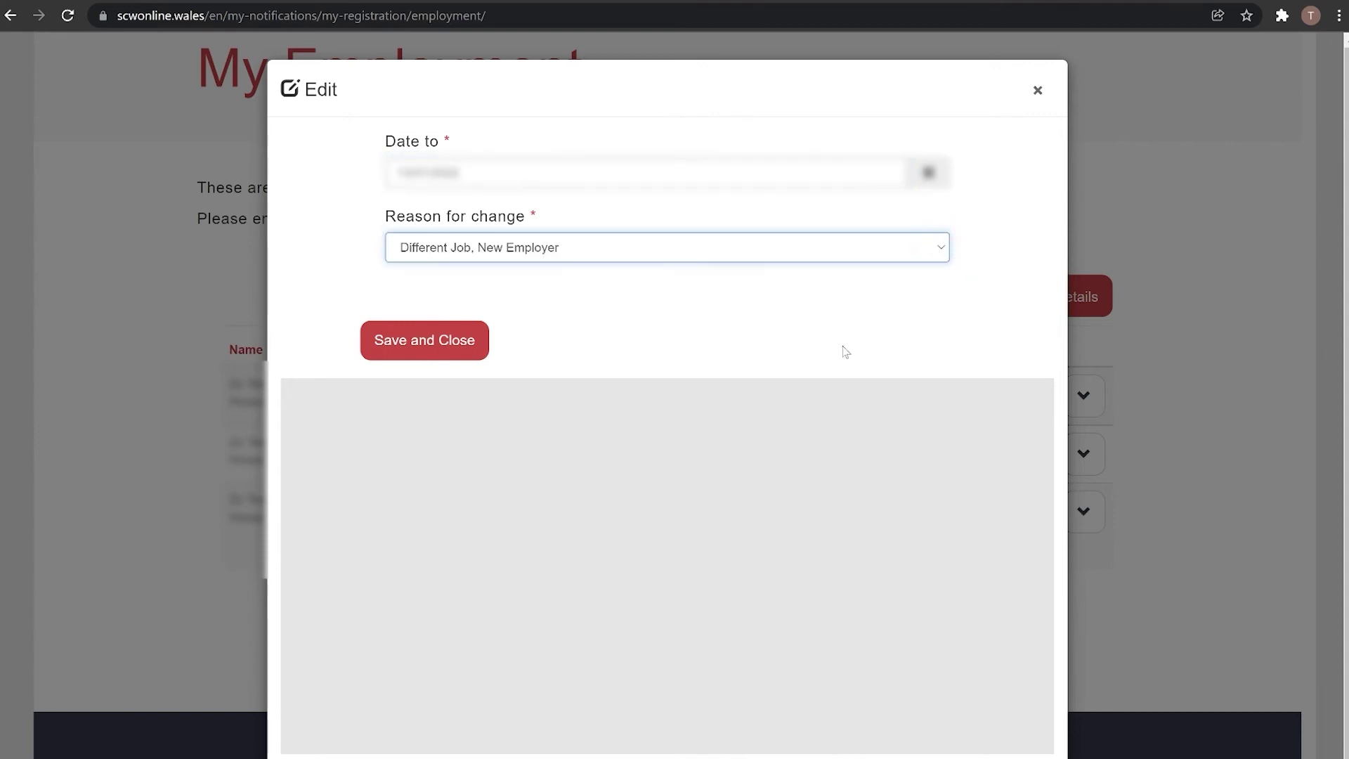
click(411, 350)
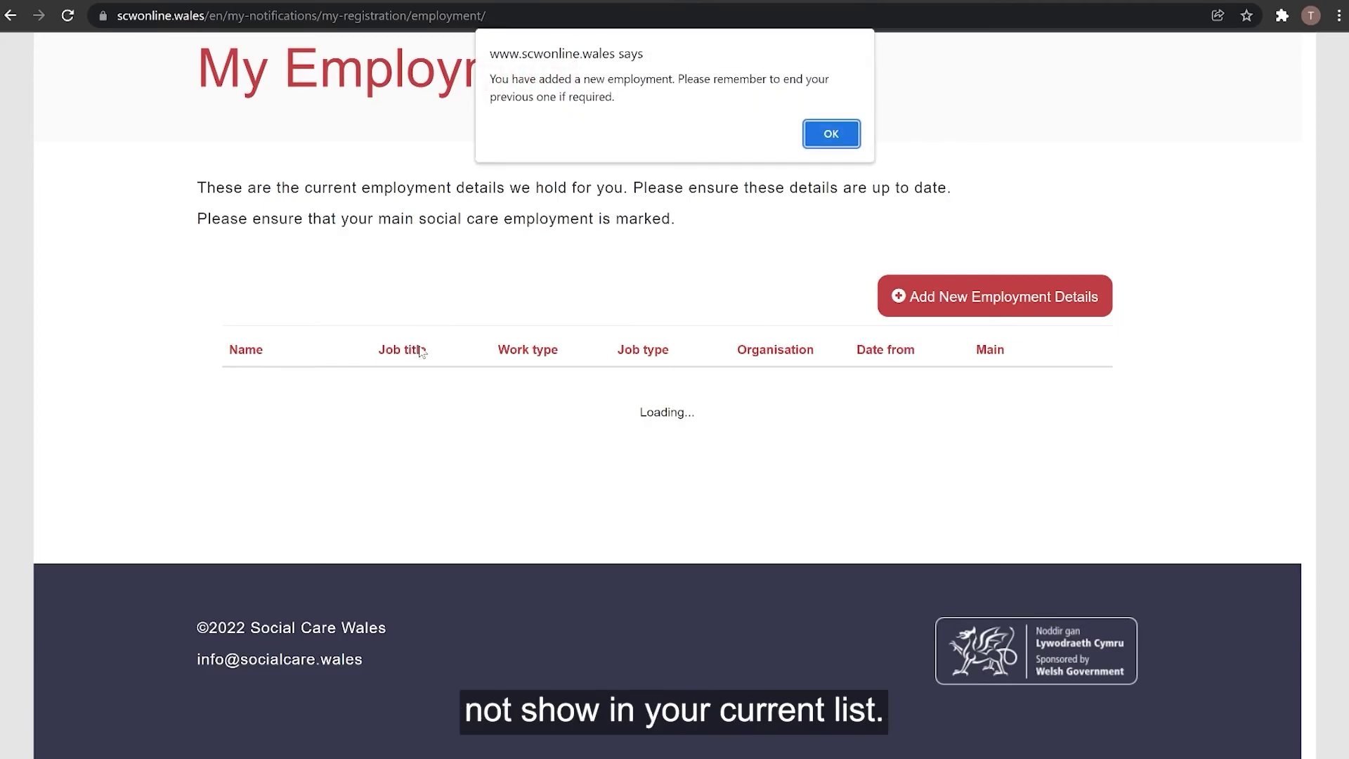
click(831, 133)
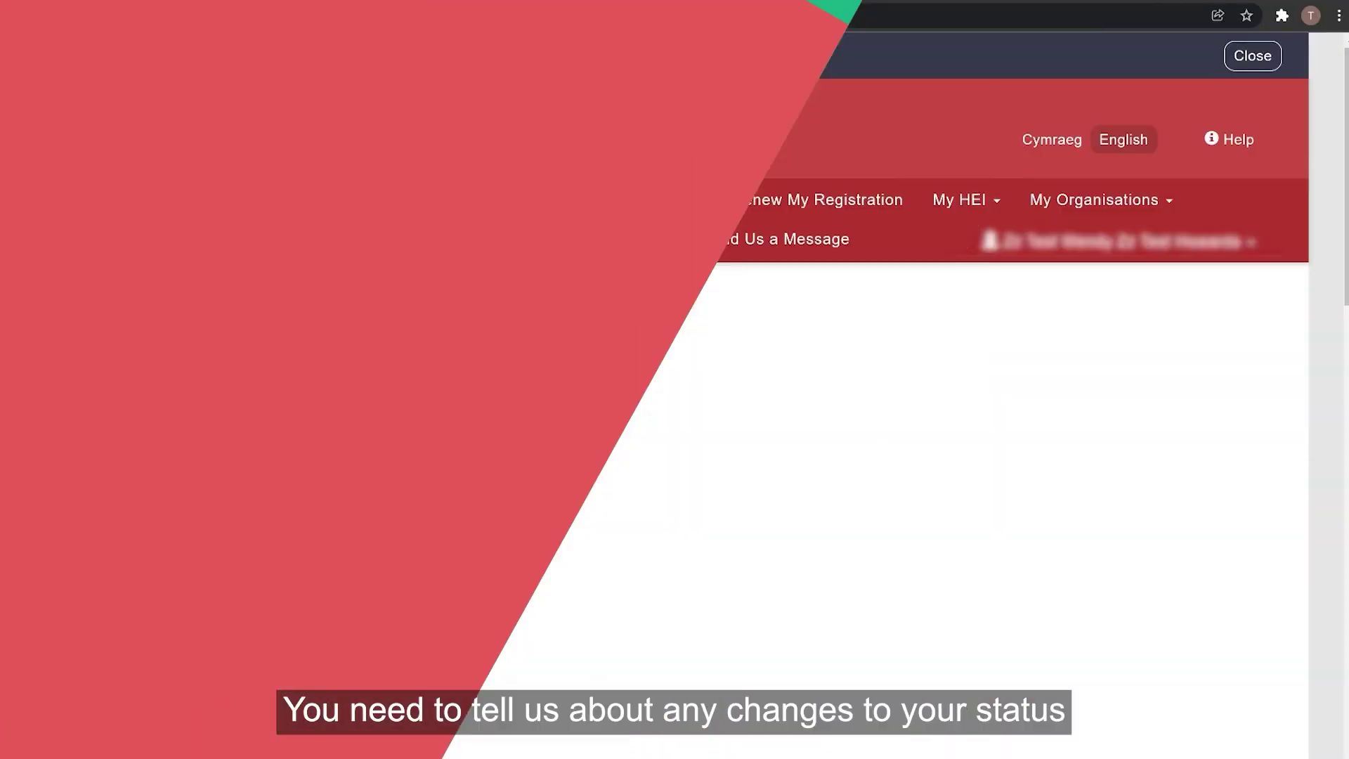
Open the Regulatory Bodies page and look through the form for reporting registration changes with another regulatory body
click(436, 200)
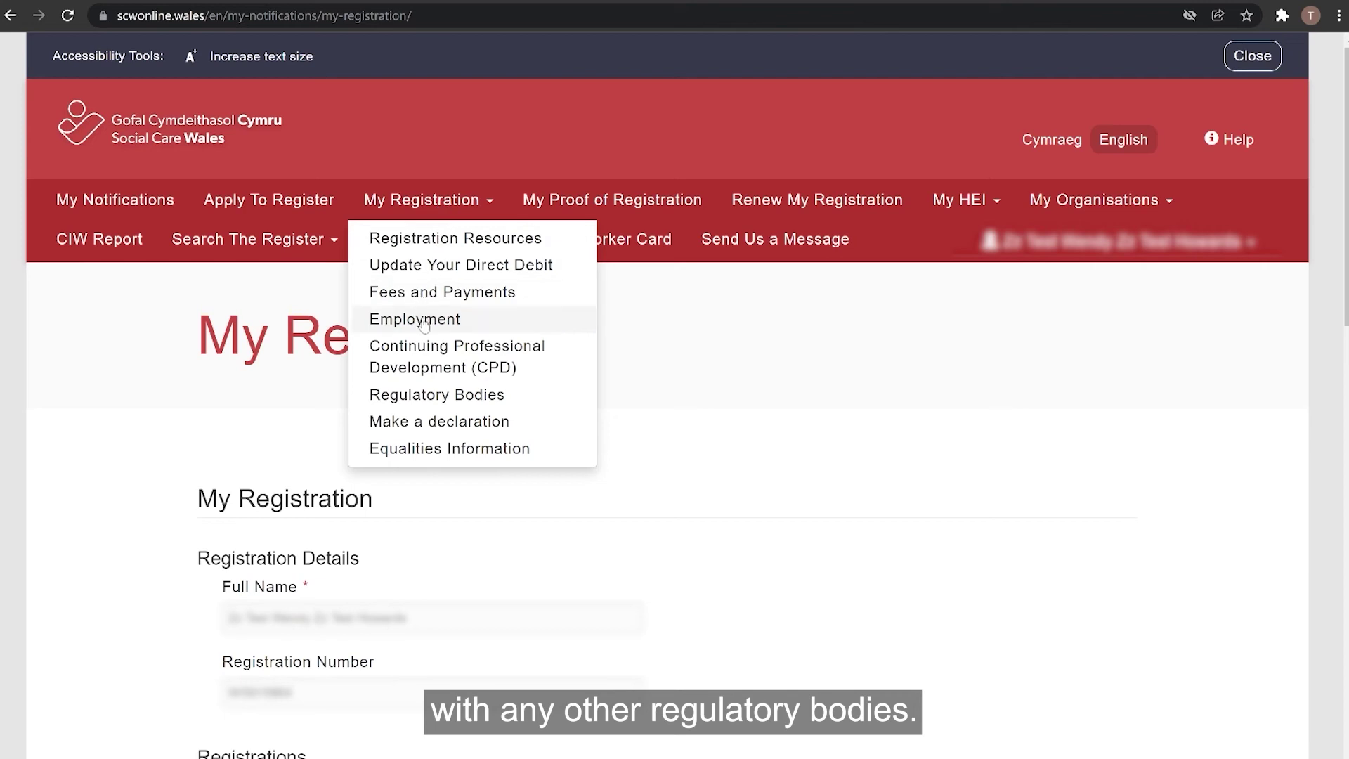
click(533, 404)
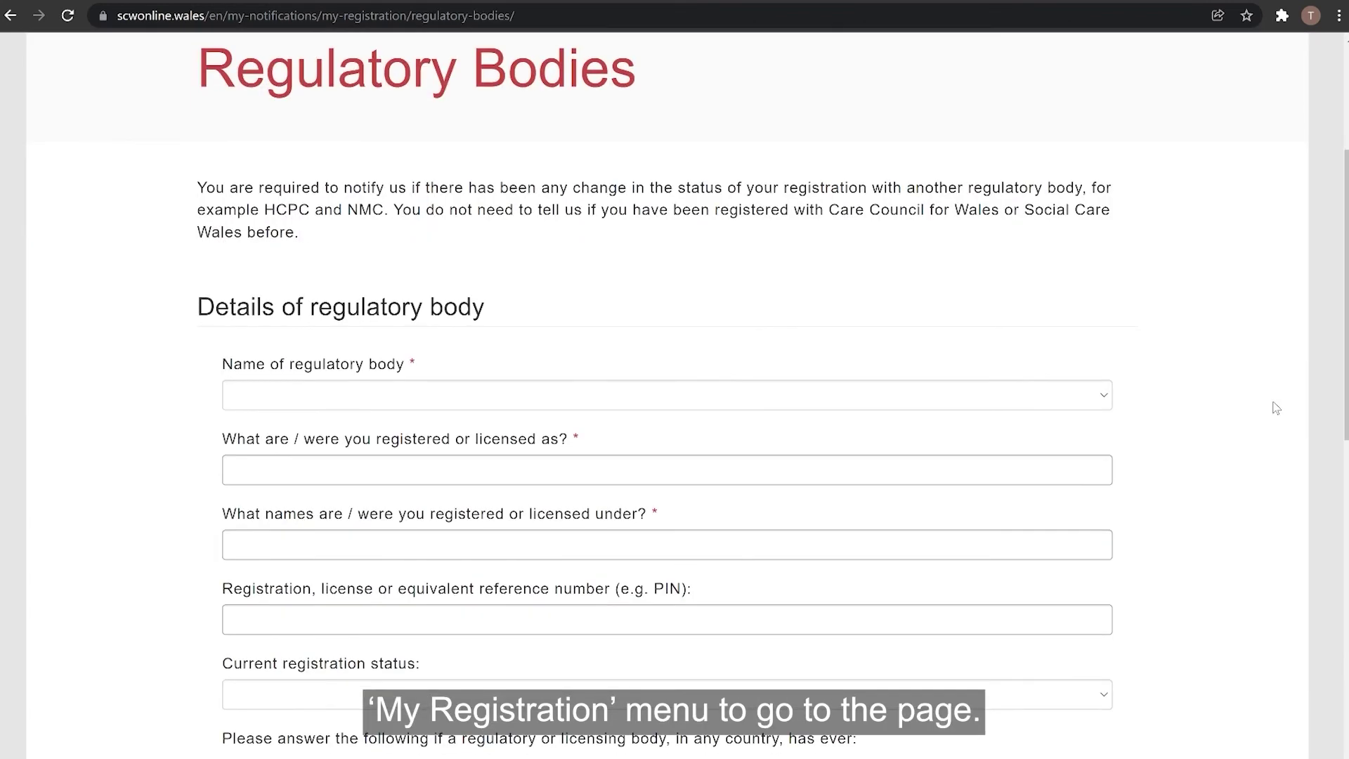
scroll(1276, 408, down, 1)
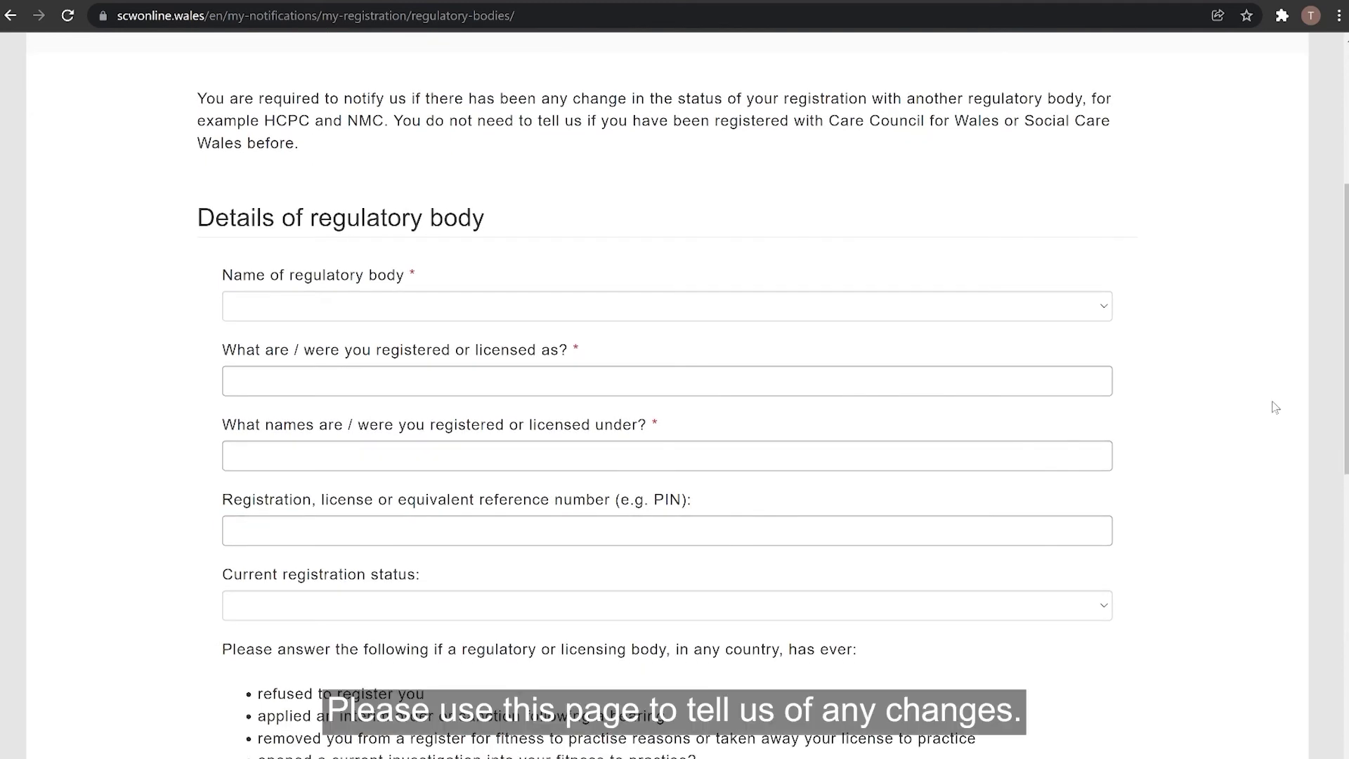
scroll(1274, 407, down, 1)
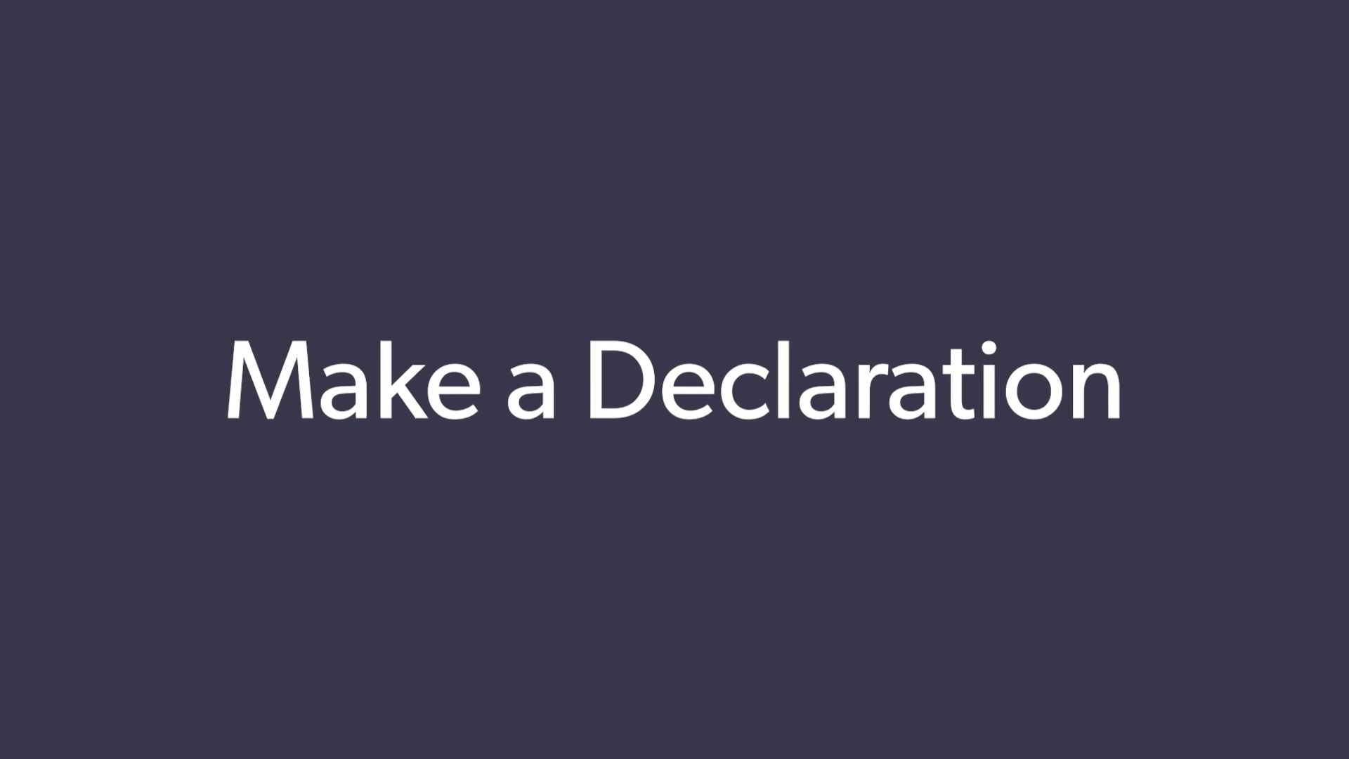
Open the Make a Declaration page and review the disciplinary, health and offence declaration options
click(436, 195)
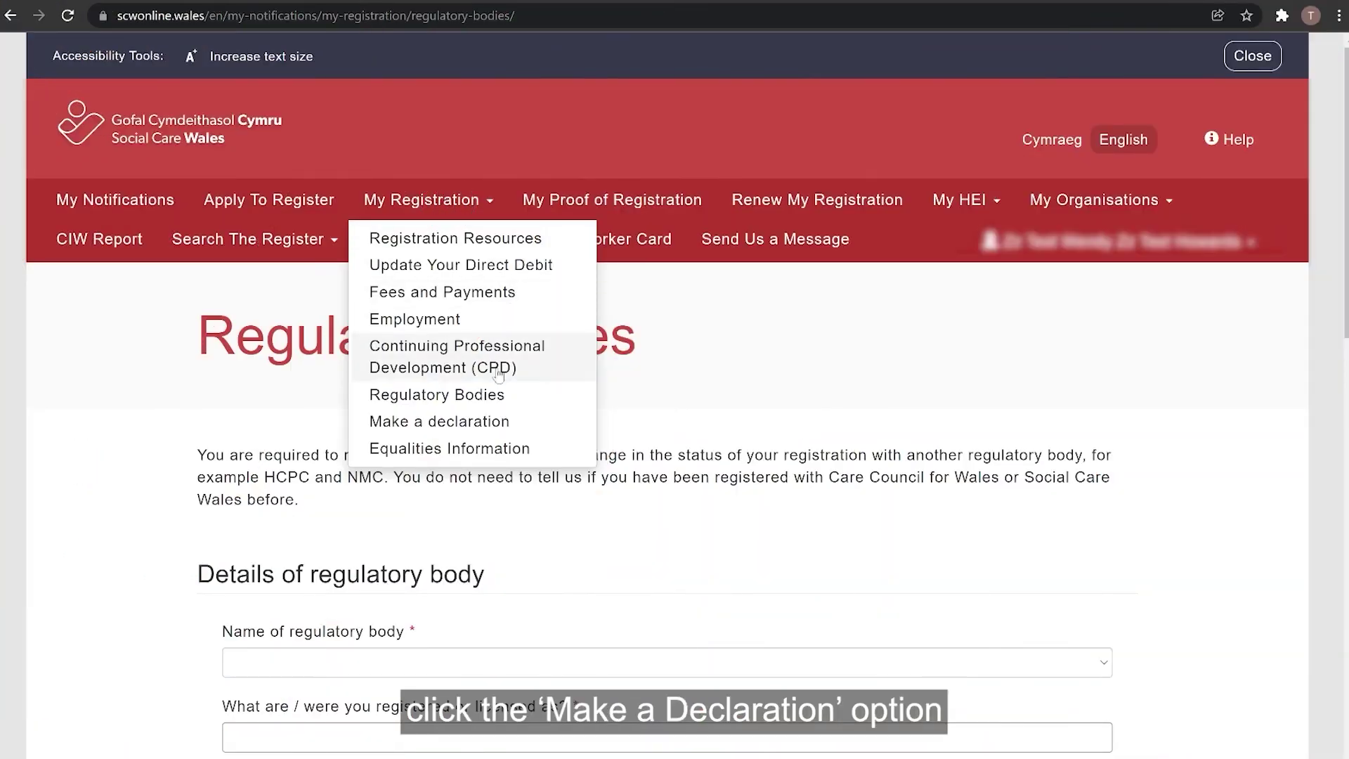
click(512, 433)
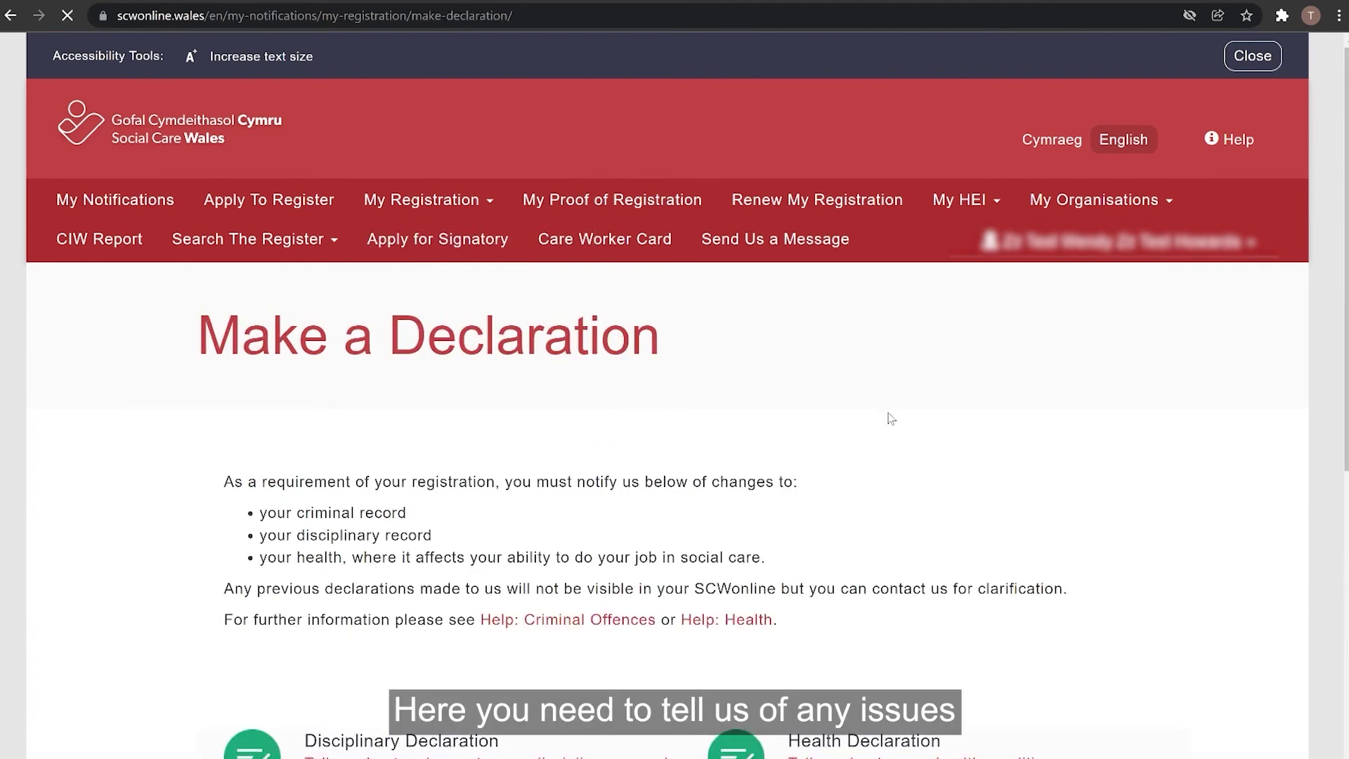
scroll(946, 440, down, 3)
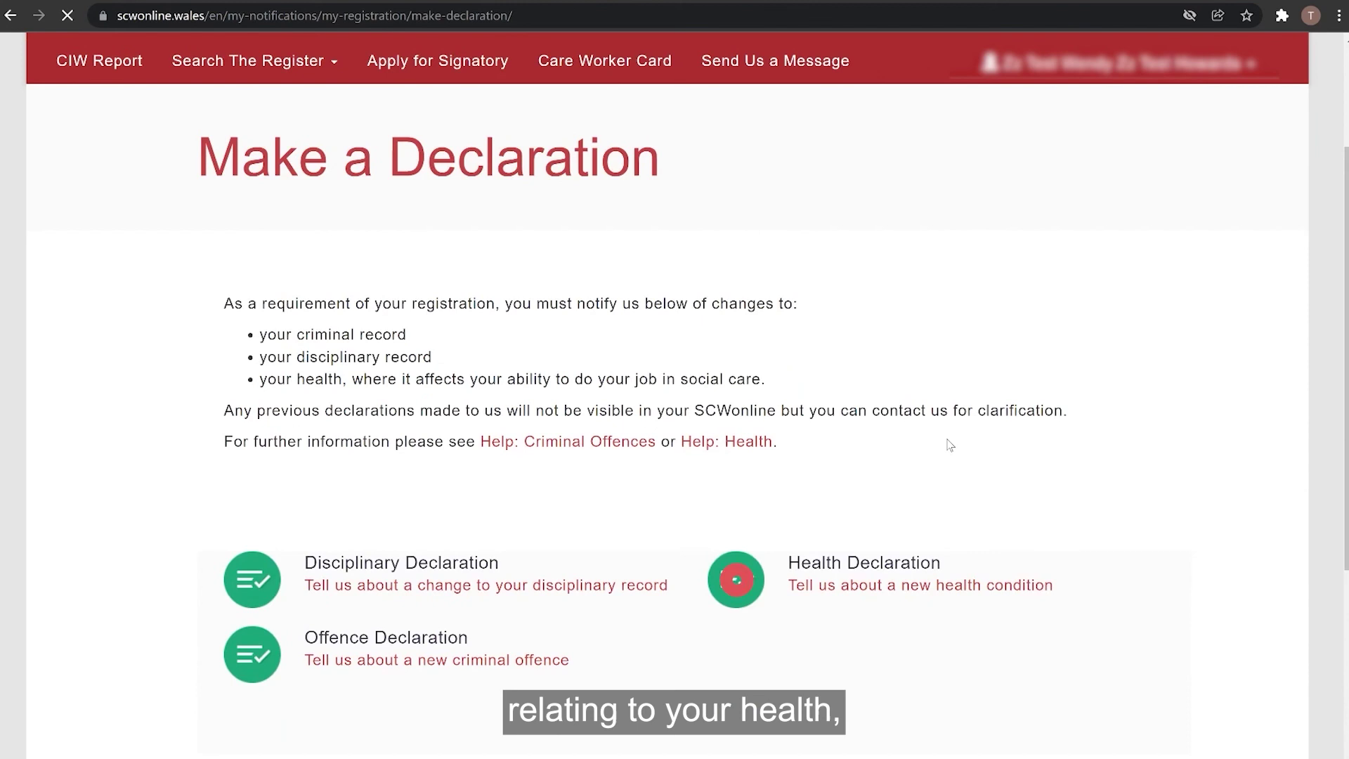
scroll(949, 441, down, 2)
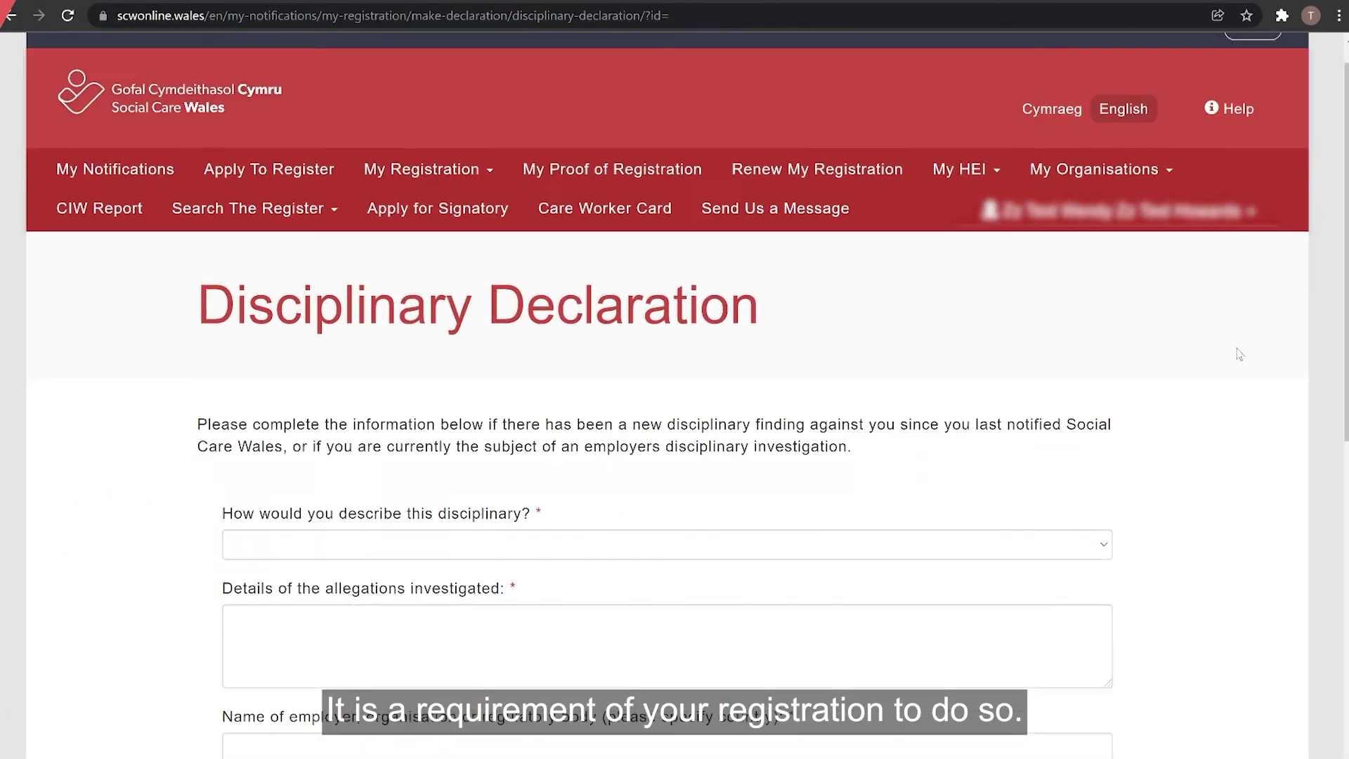
Look through the Disciplinary, Offence and Health Declaration forms to see what information each one asks for
scroll(1236, 351, down, 2)
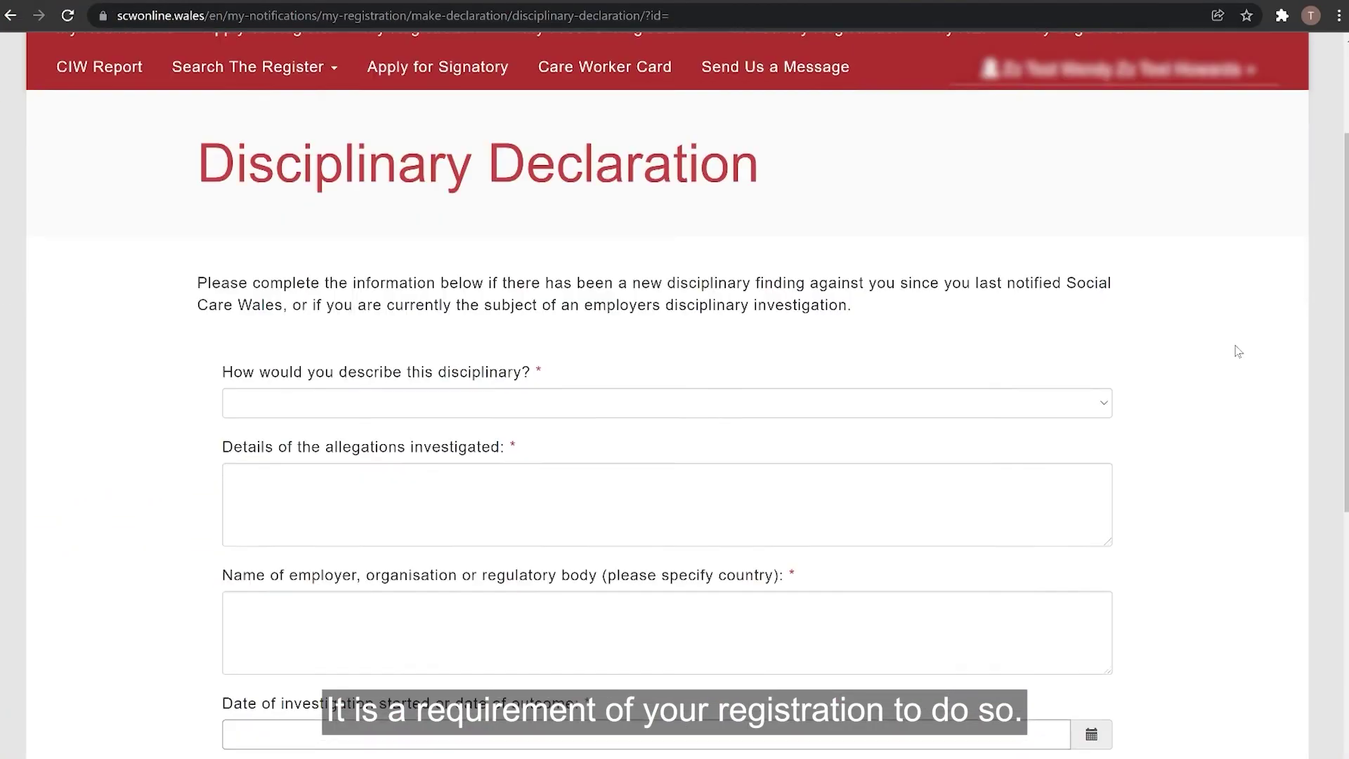
scroll(1237, 351, down, 1)
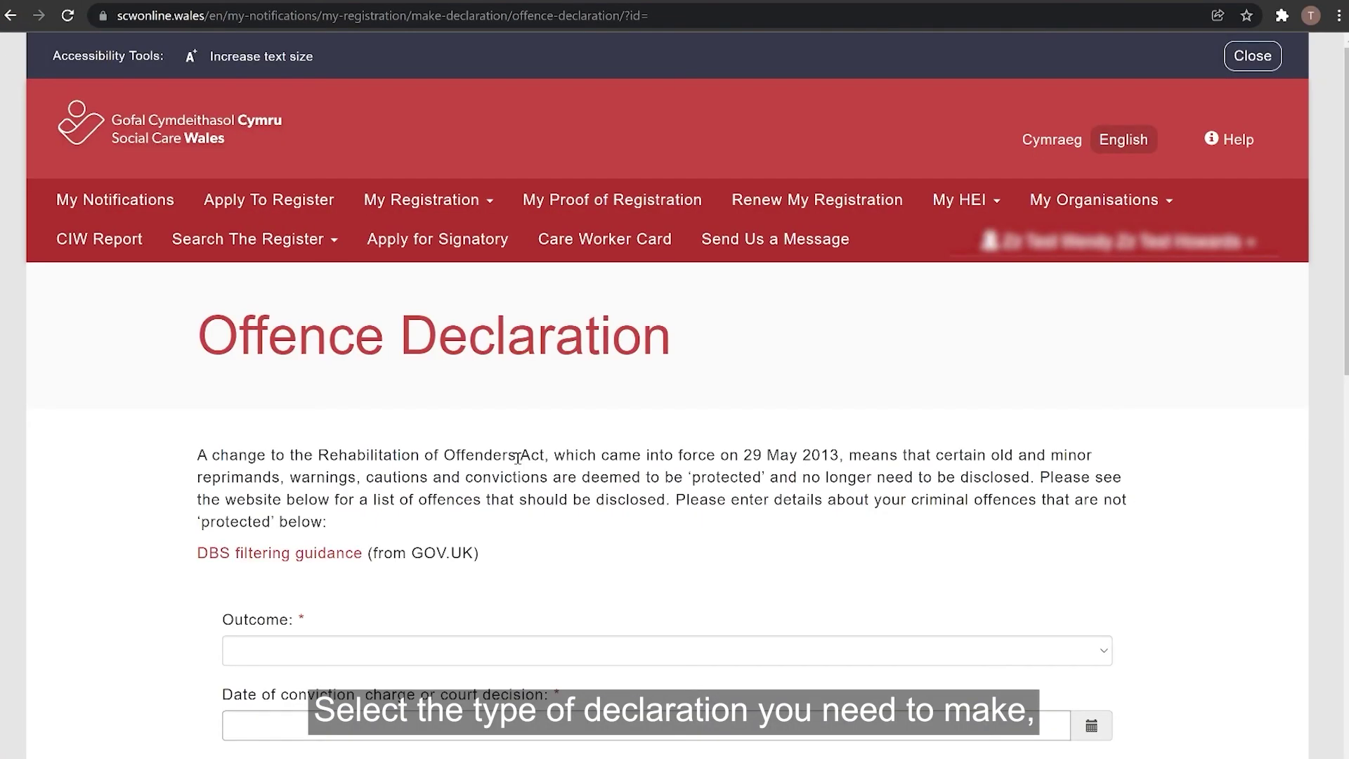
scroll(517, 460, down, 3)
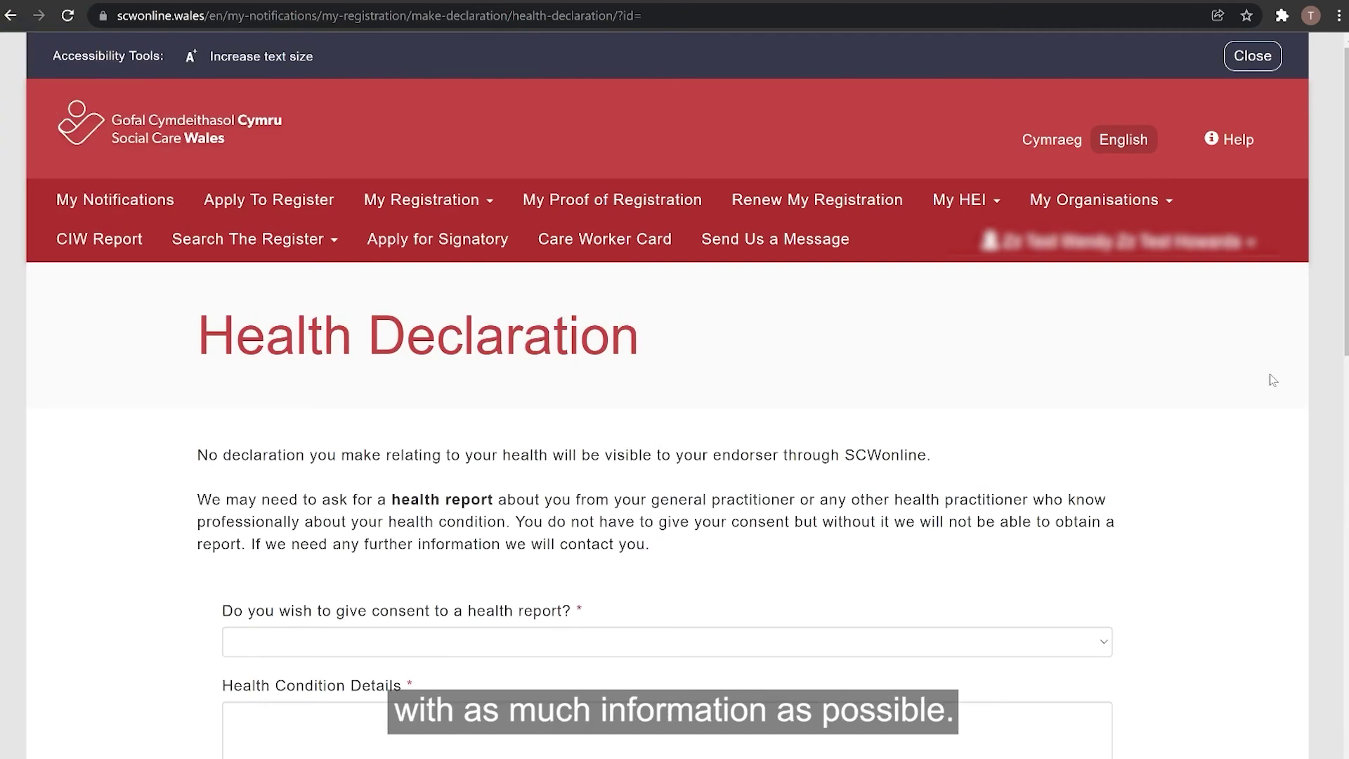
scroll(1273, 380, down, 3)
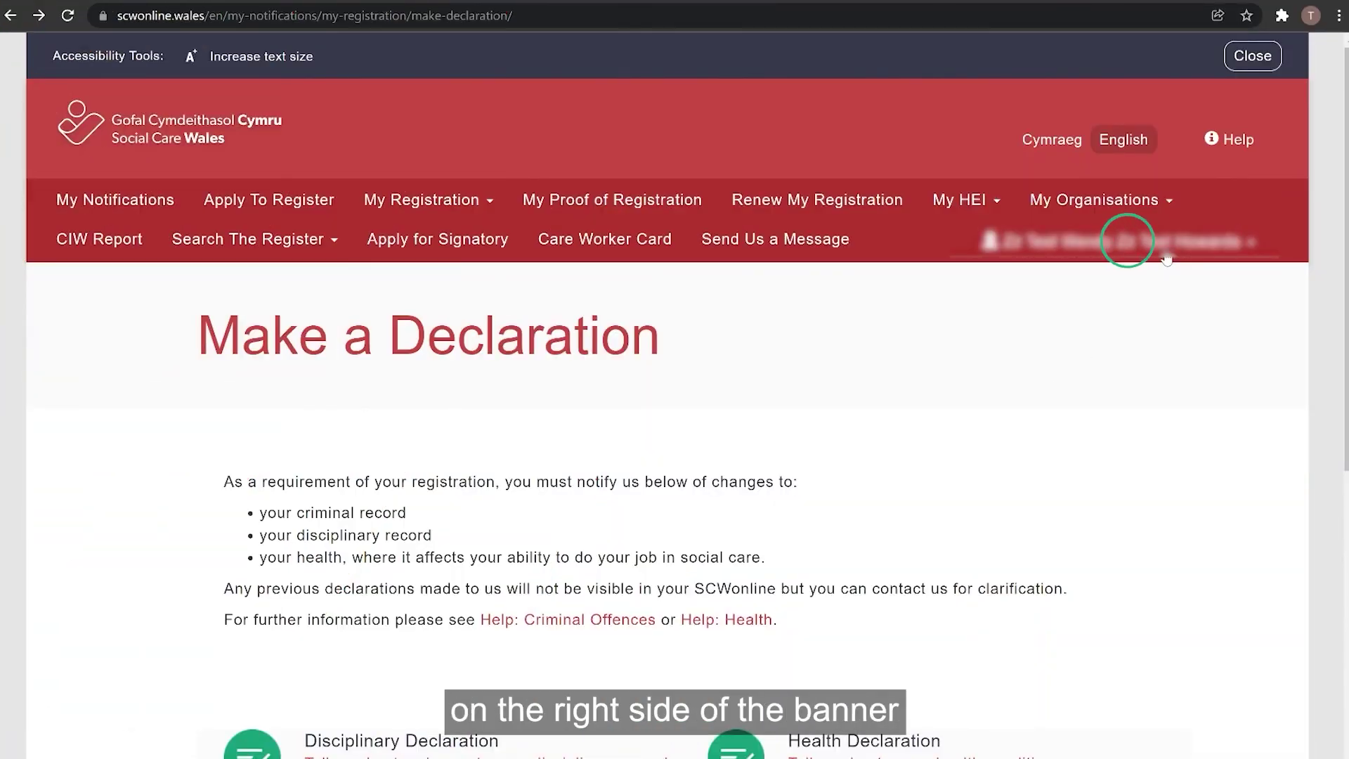
Open the My Home Address page from the account options and look through the recorded address and telephone details
mouse_move(1168, 254)
click(1091, 280)
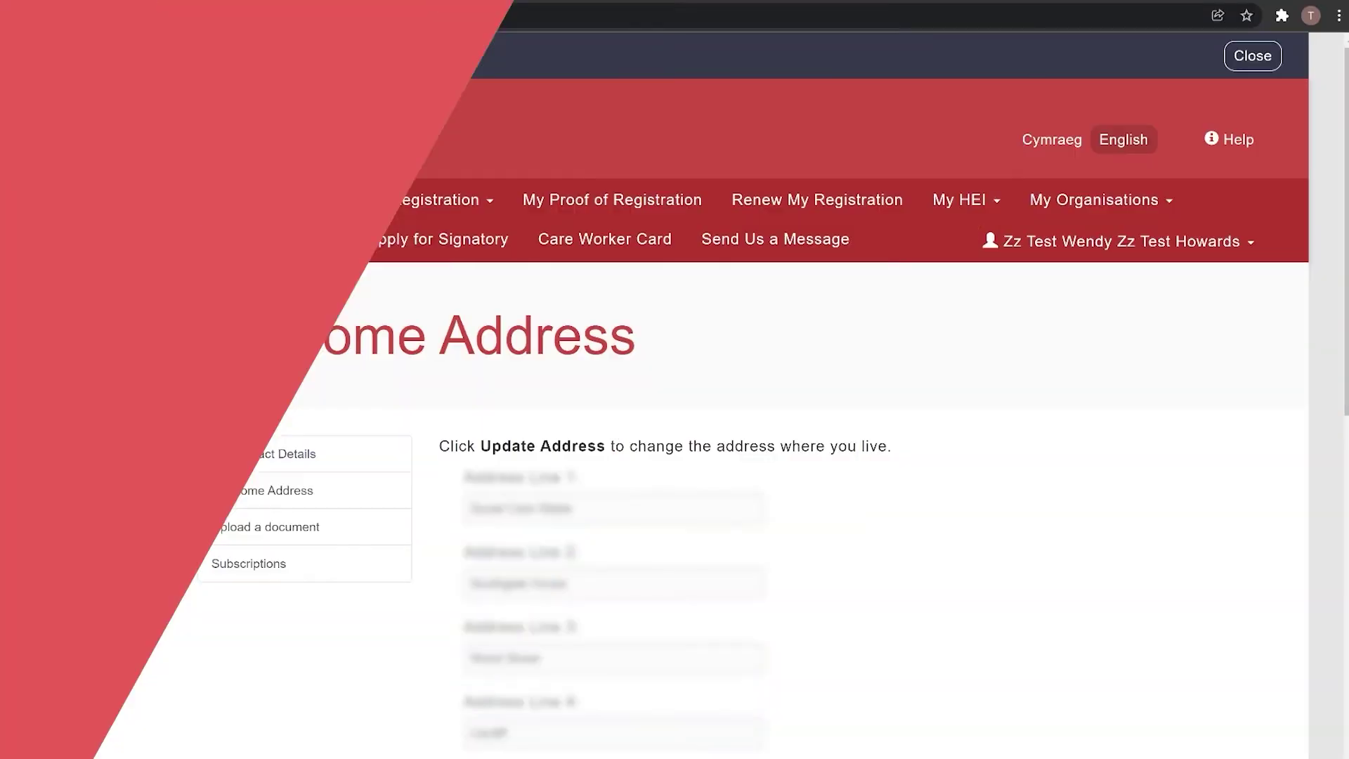
scroll(1126, 321, down, 4)
scroll(1126, 321, down, 3)
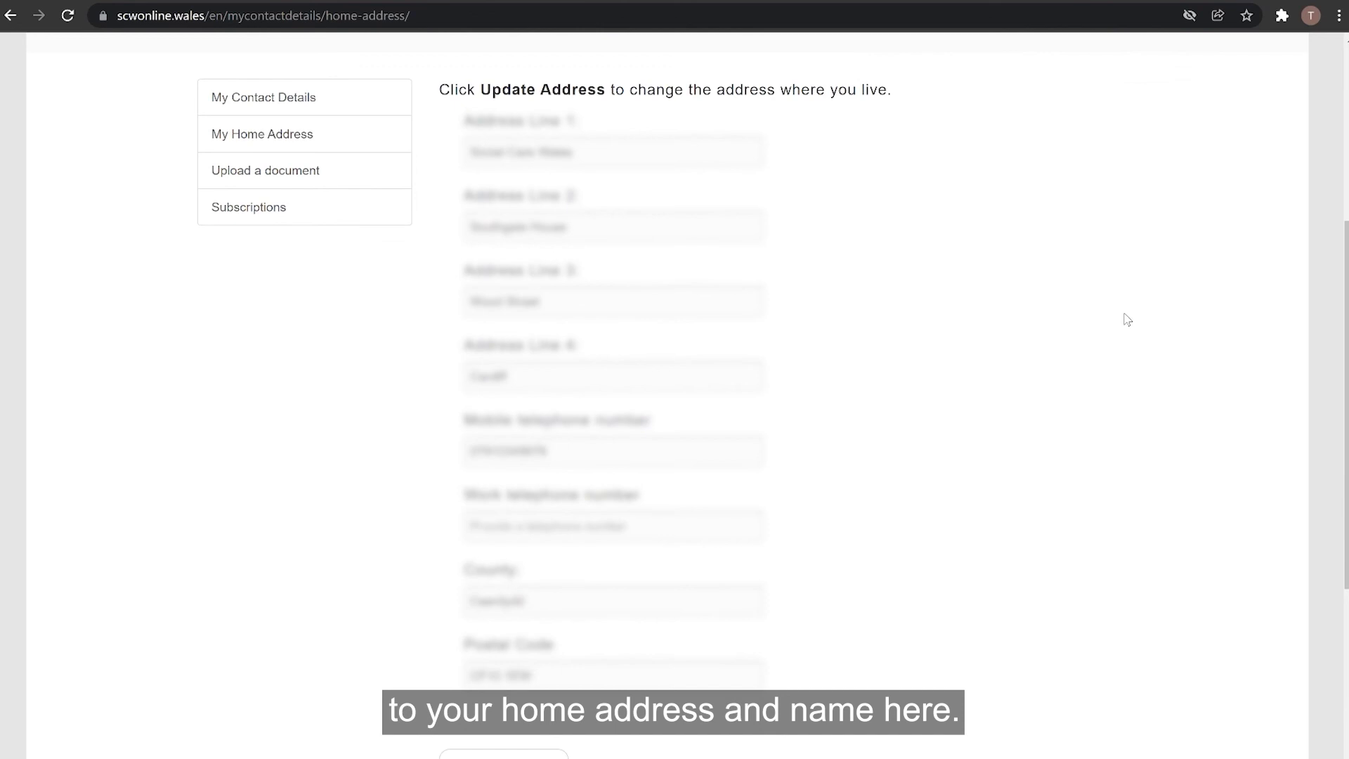
scroll(1129, 316, down, 1)
Replace the county in the Update Address form for the home address and submit the change
click(550, 593)
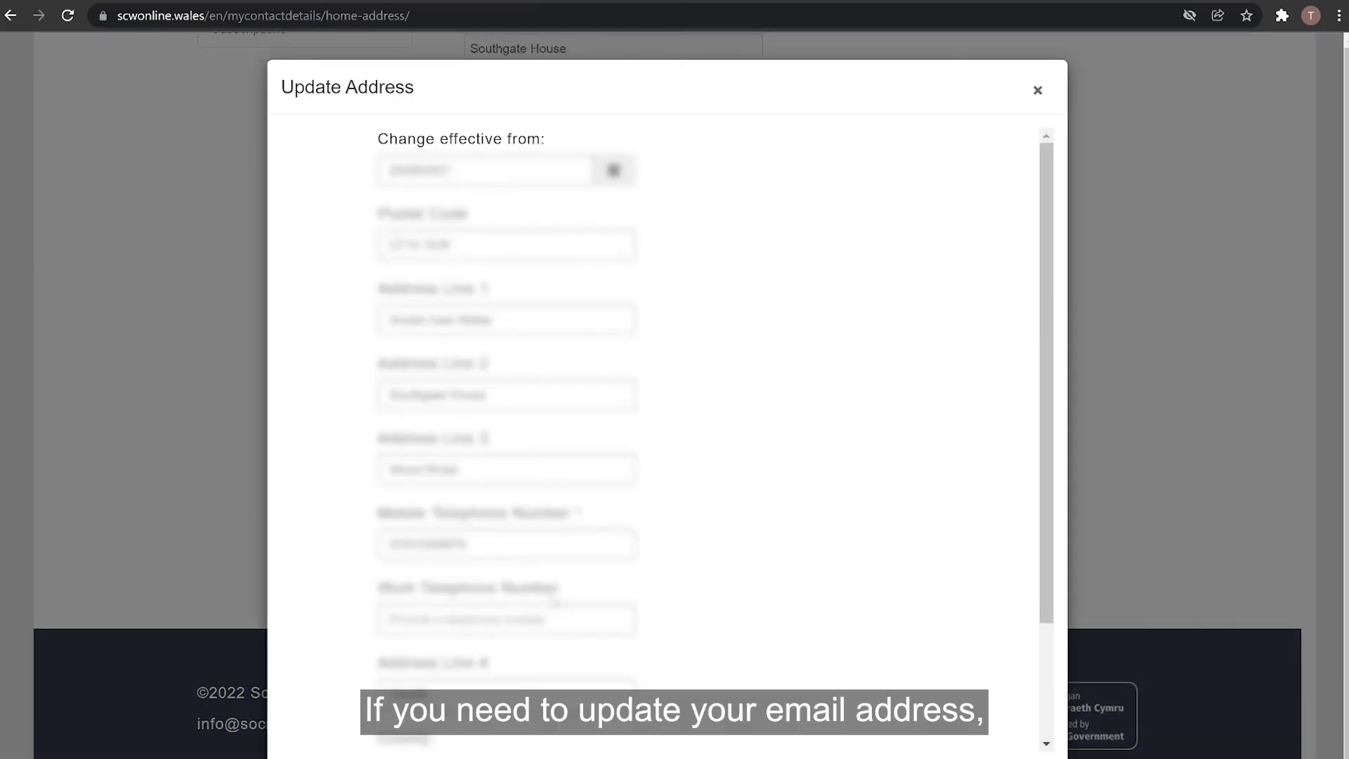
scroll(696, 540, down, 2)
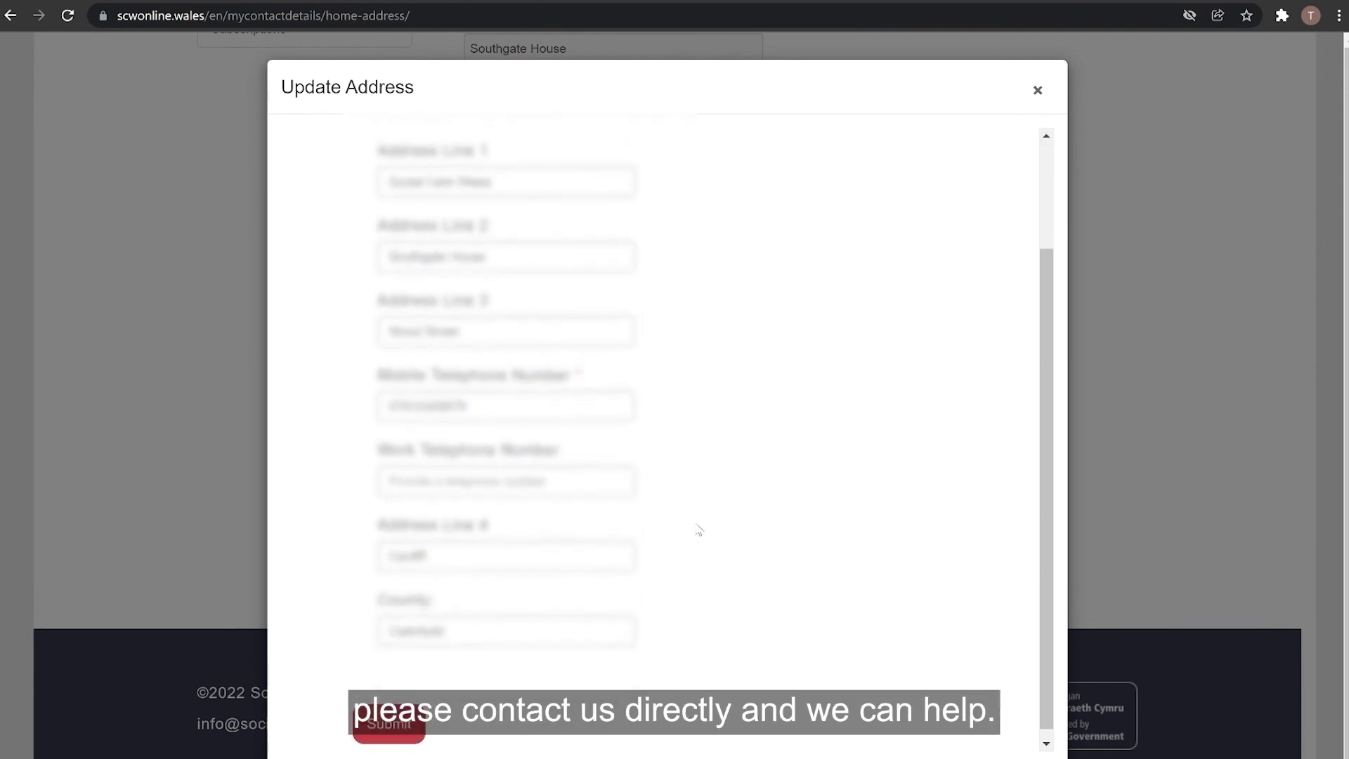
click(496, 394)
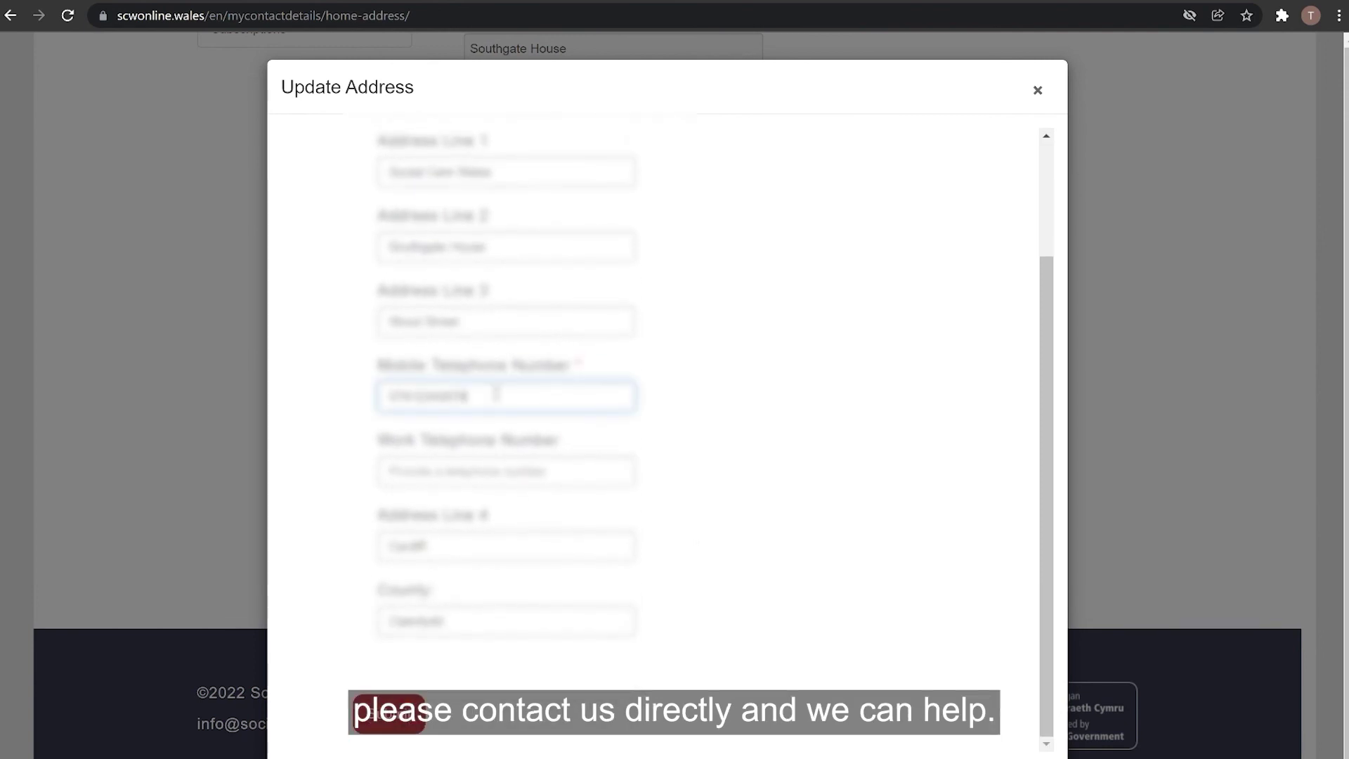
triple_click(414, 621)
text(Ca)
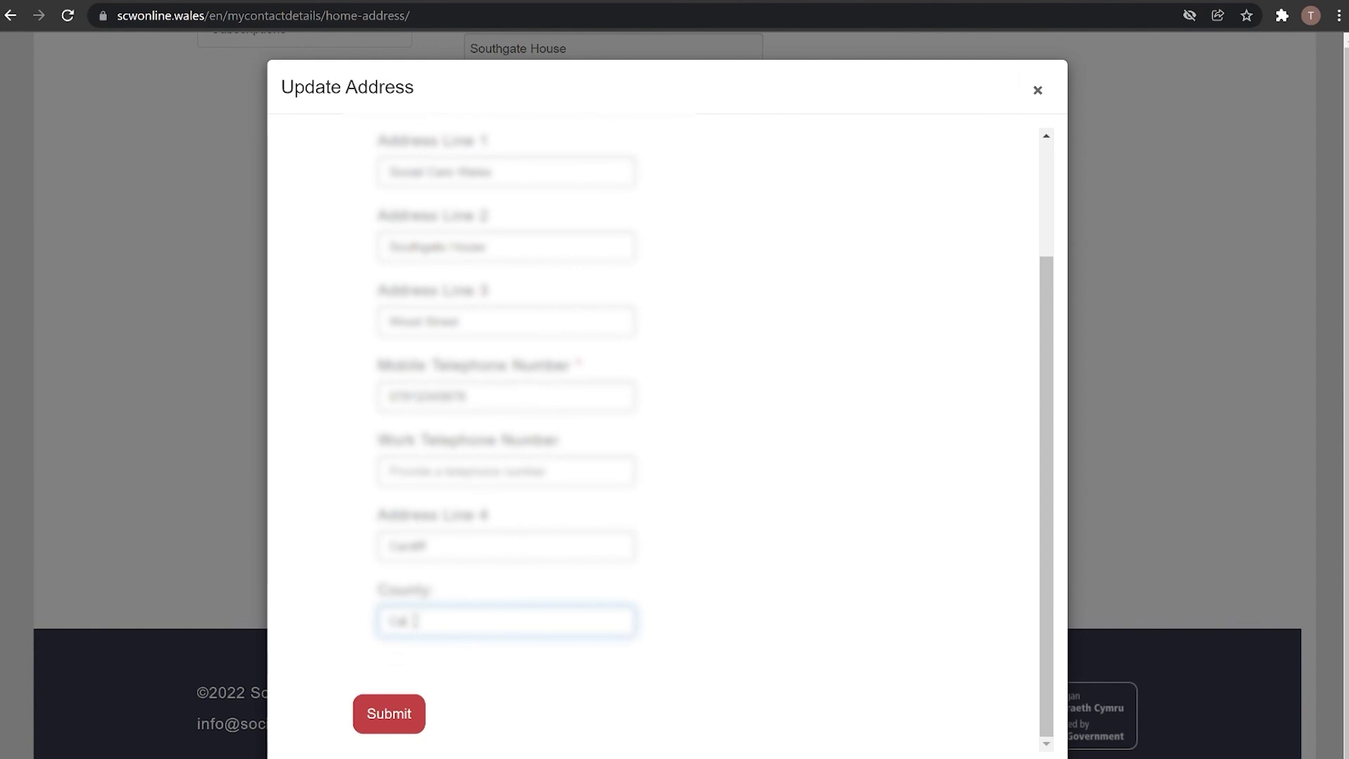
text(rdiff)
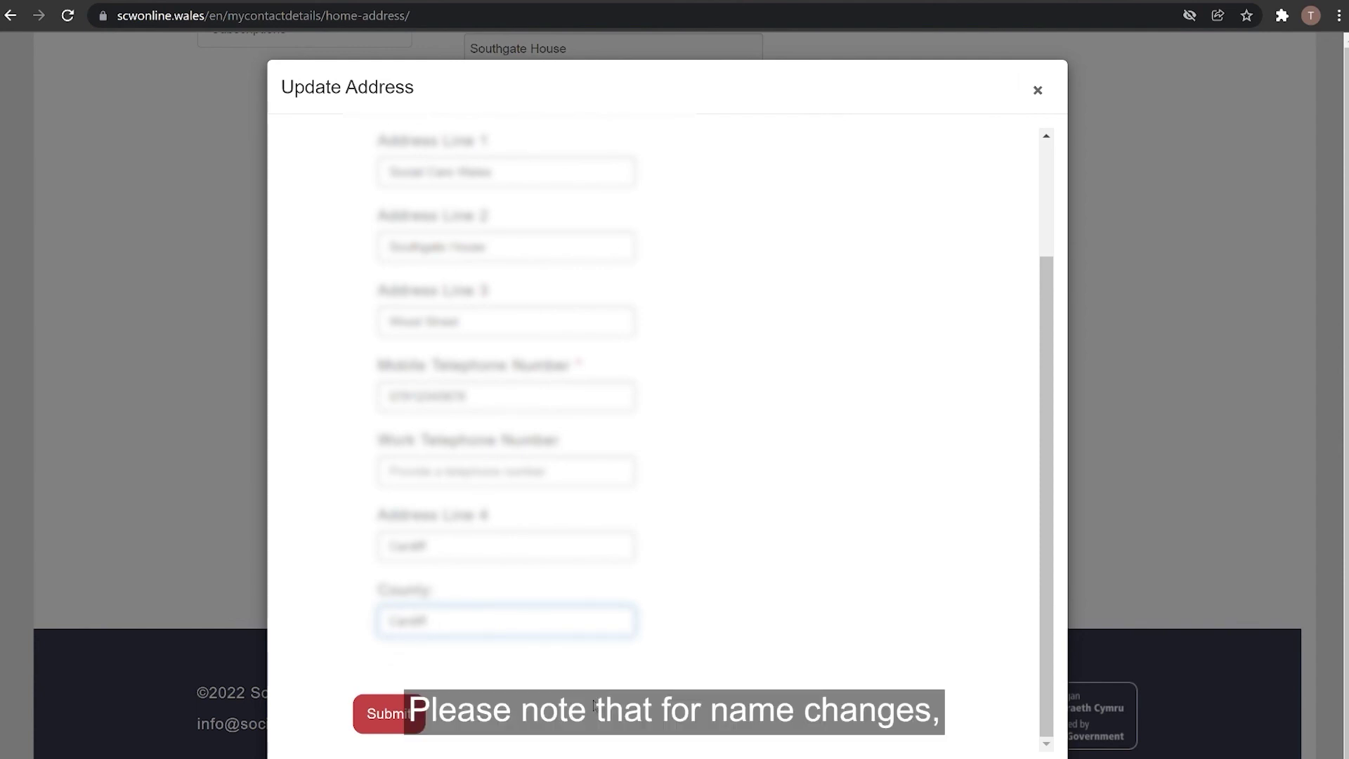
key(ctrl+a)
click(388, 713)
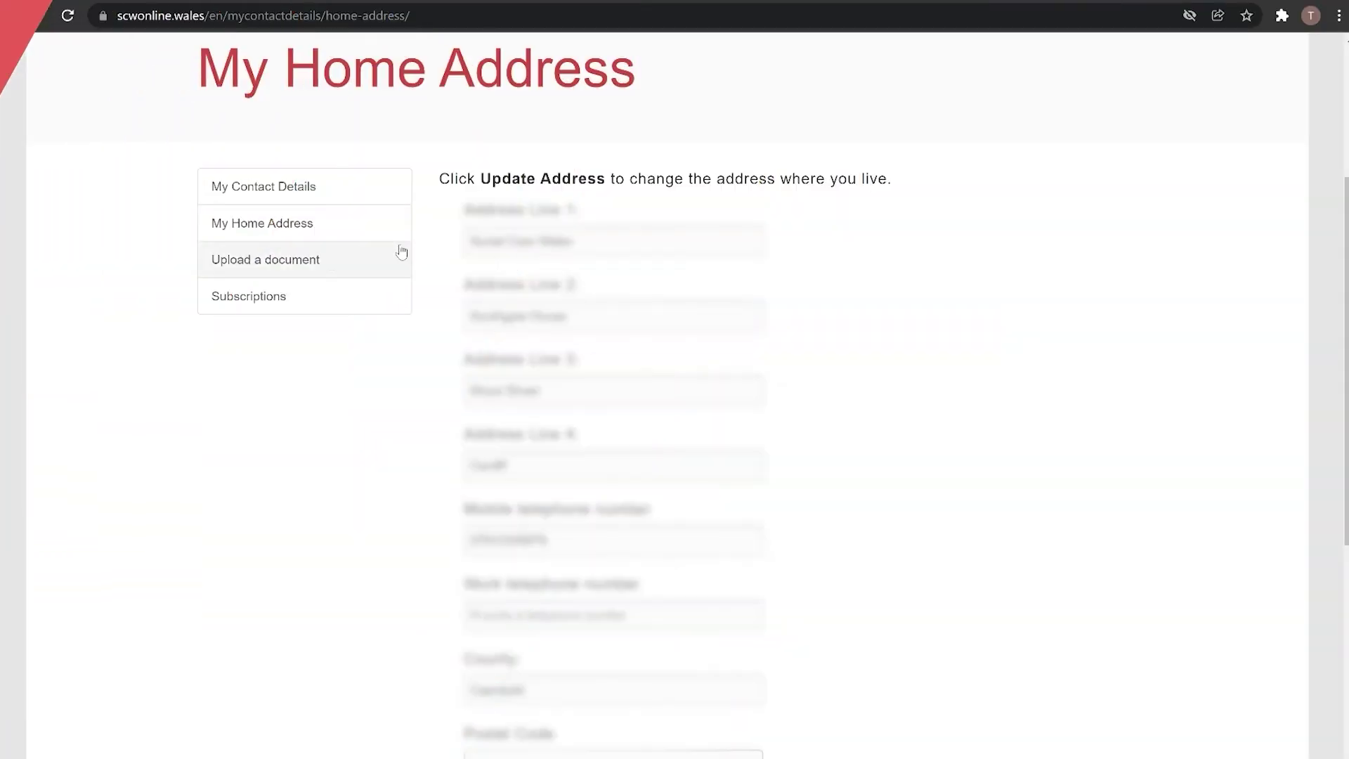
Go to the Upload a document page and open the upload option for adding a file
click(273, 263)
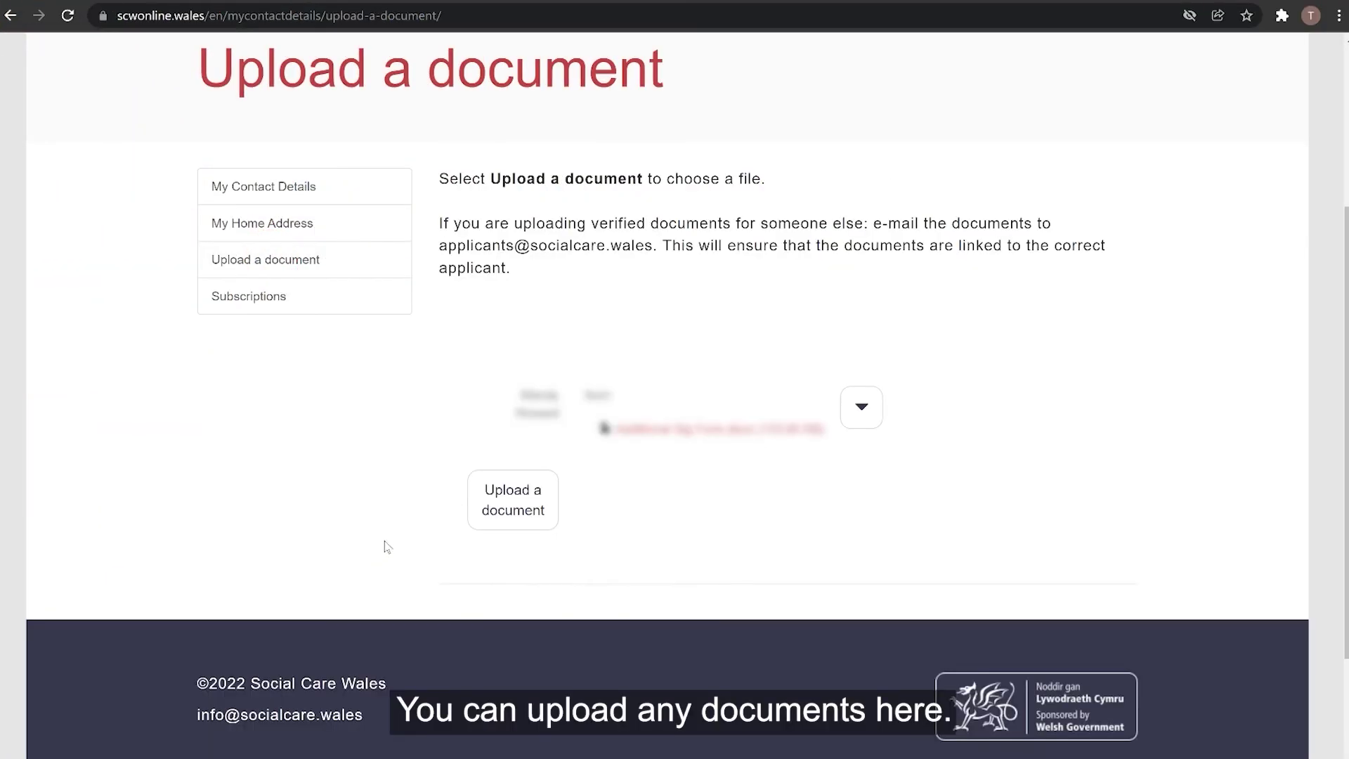
click(510, 498)
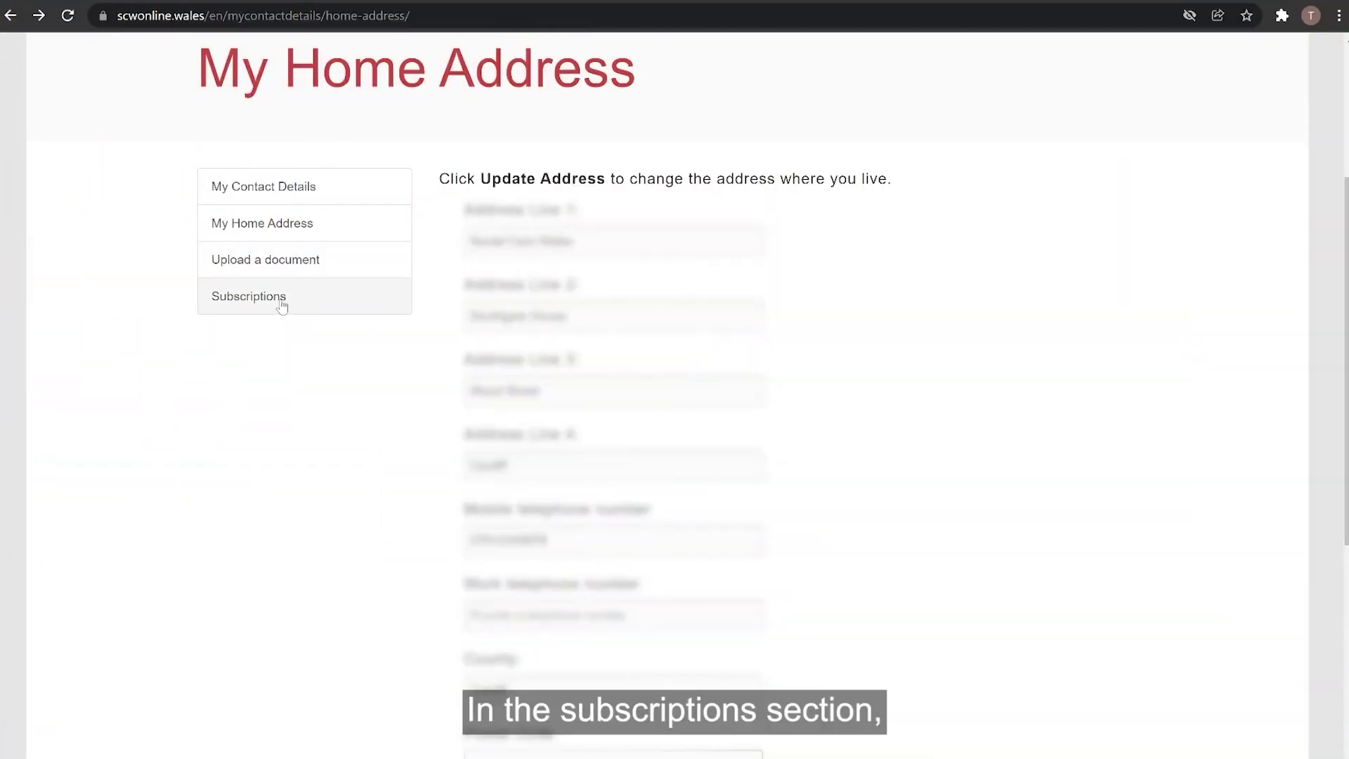
On the Subscriptions page, select weekly and monthly e-bulletins, consultations, events, press releases and surveys
click(281, 302)
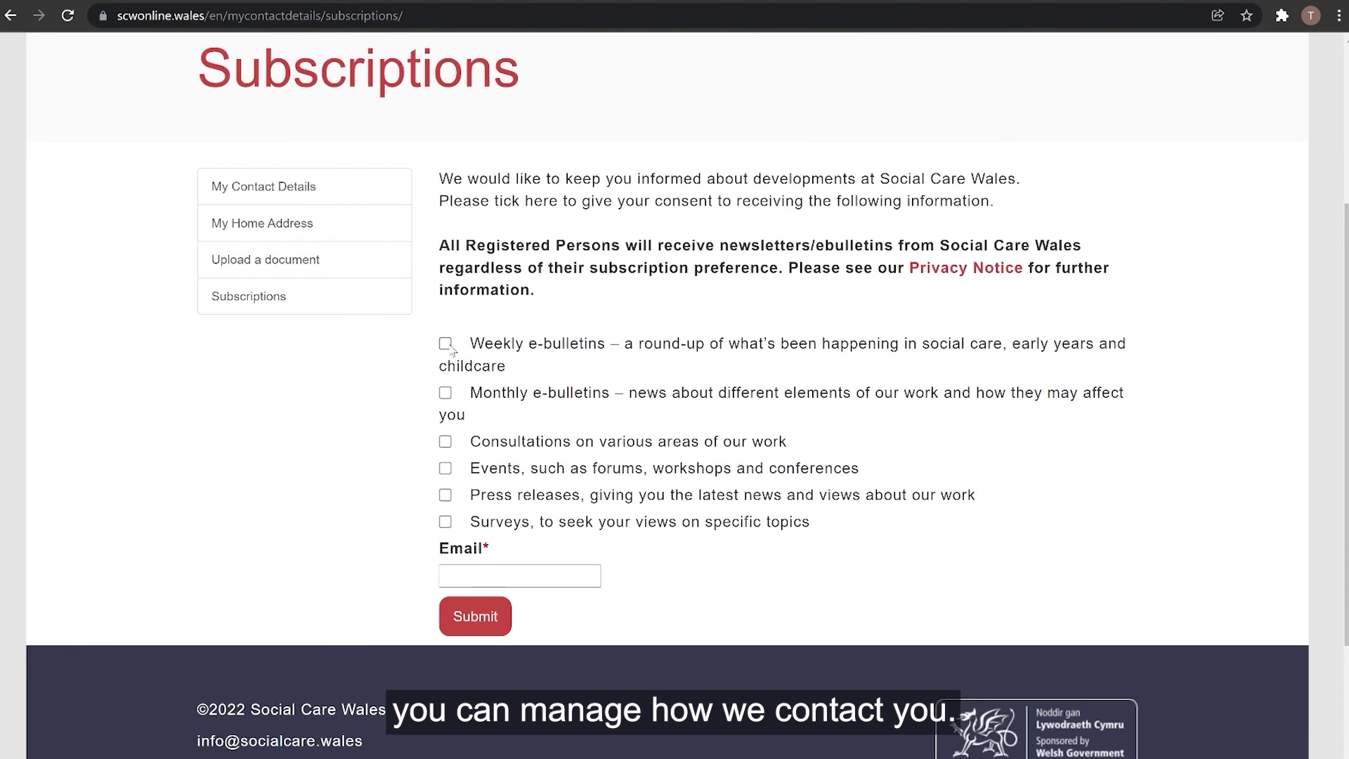
click(445, 343)
click(445, 392)
click(445, 441)
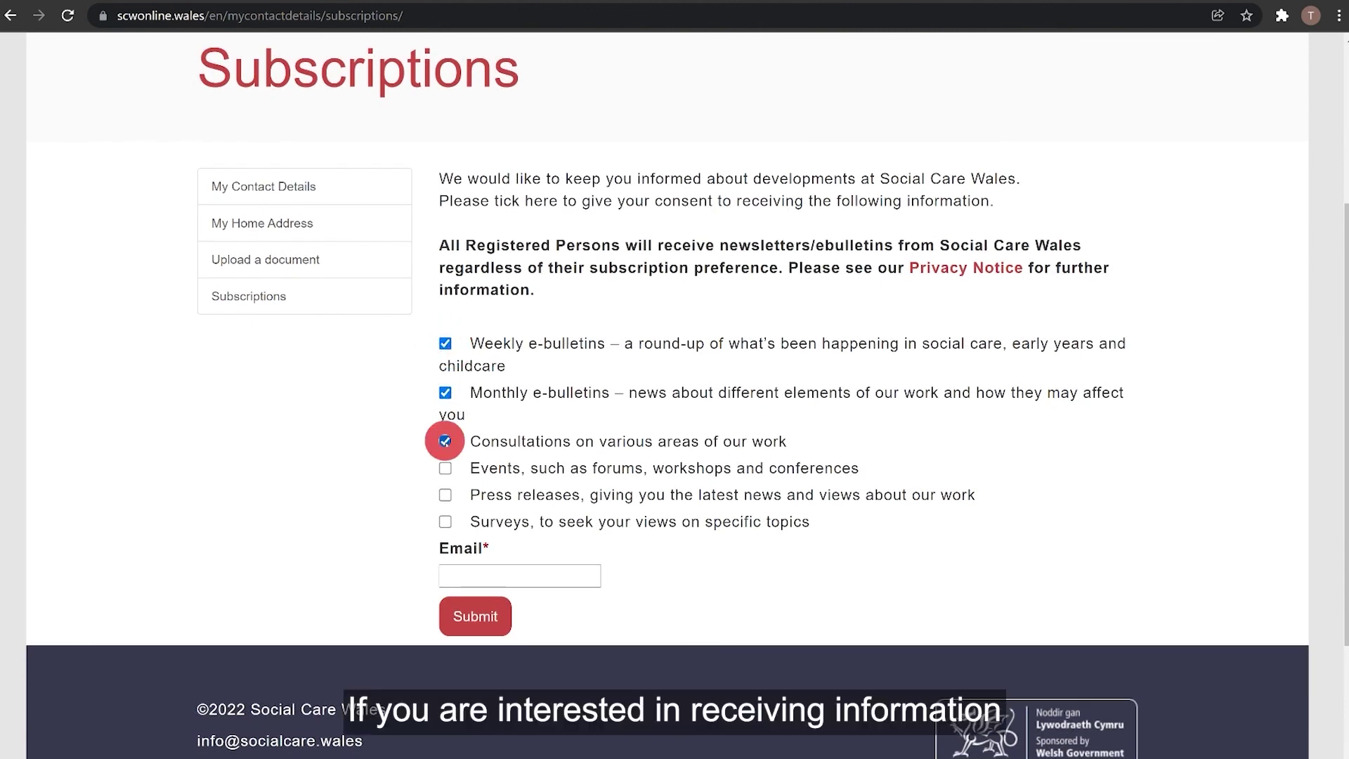
click(445, 468)
click(445, 495)
click(445, 522)
Fill in the contact e-mail address for the subscriptions and submit the preferences
click(446, 575)
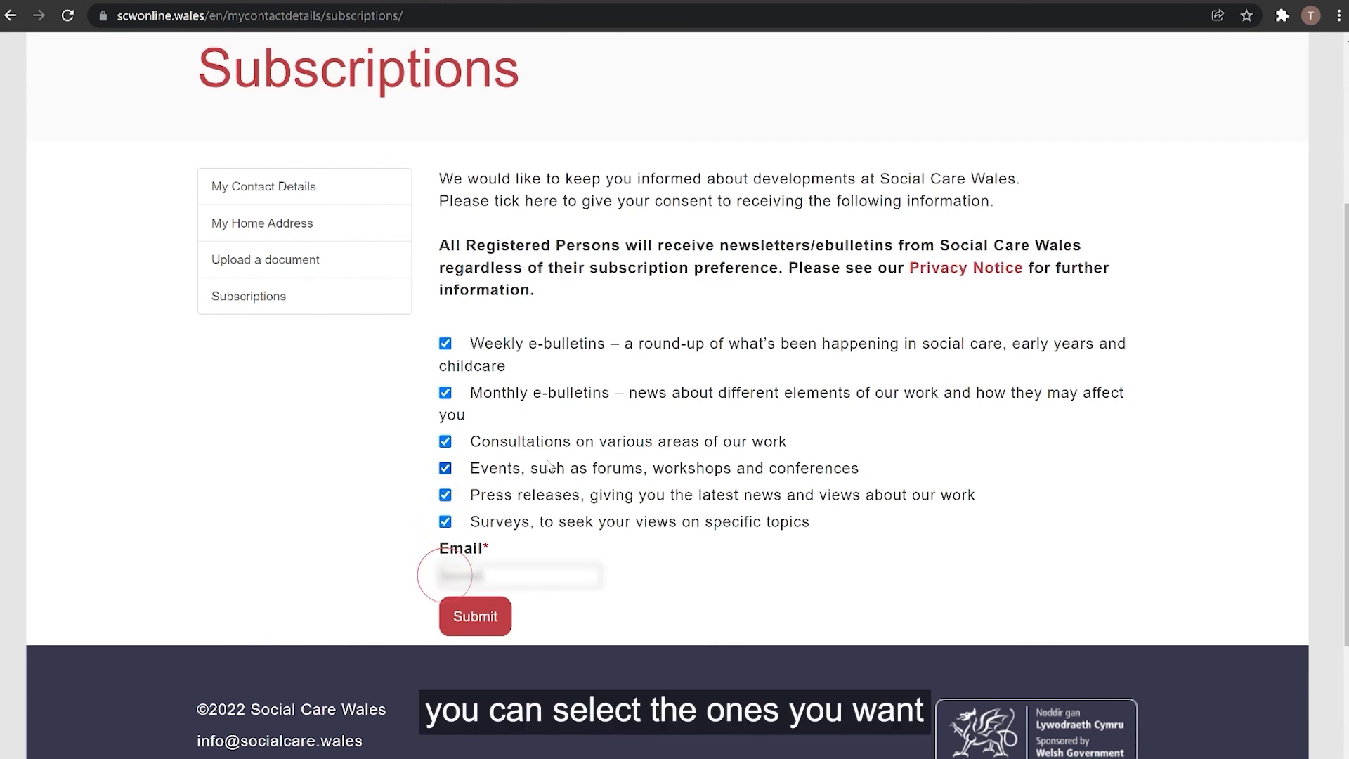
text(abc)
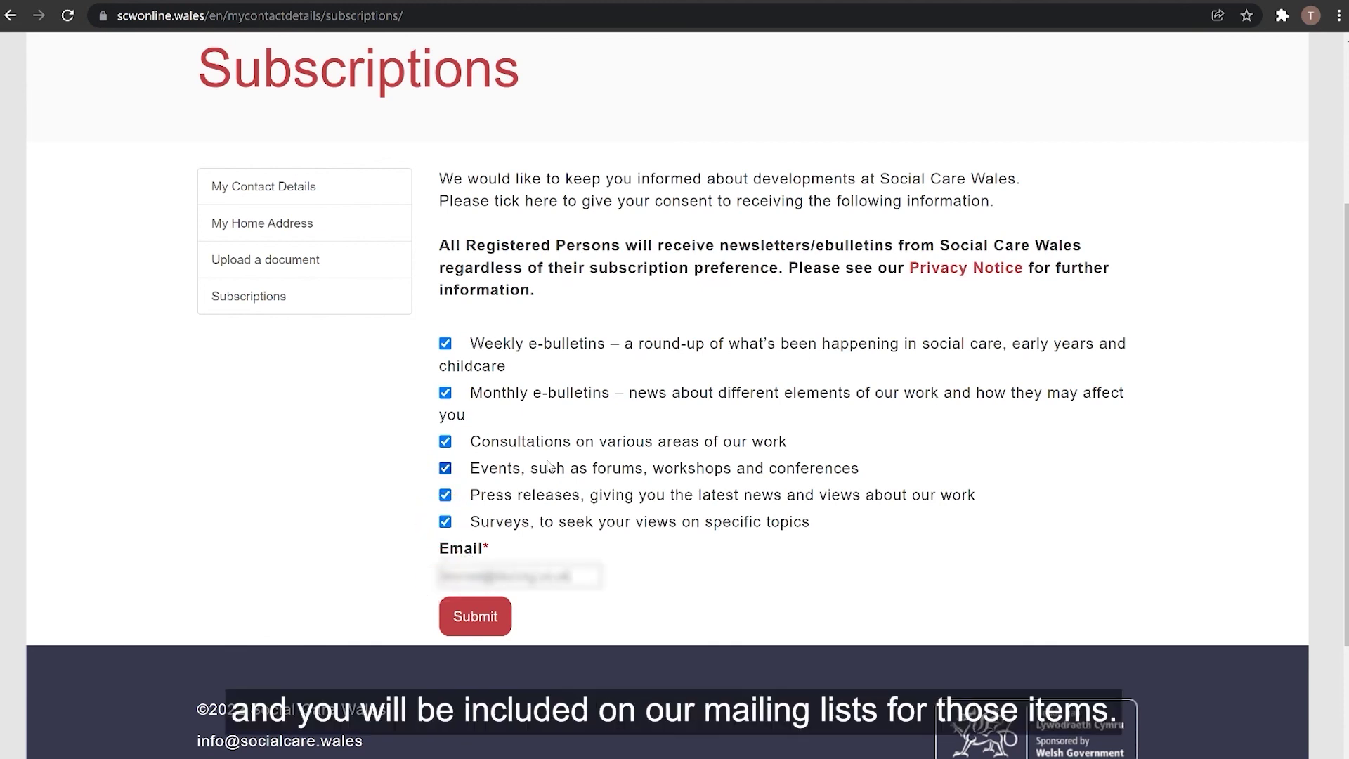
click(475, 616)
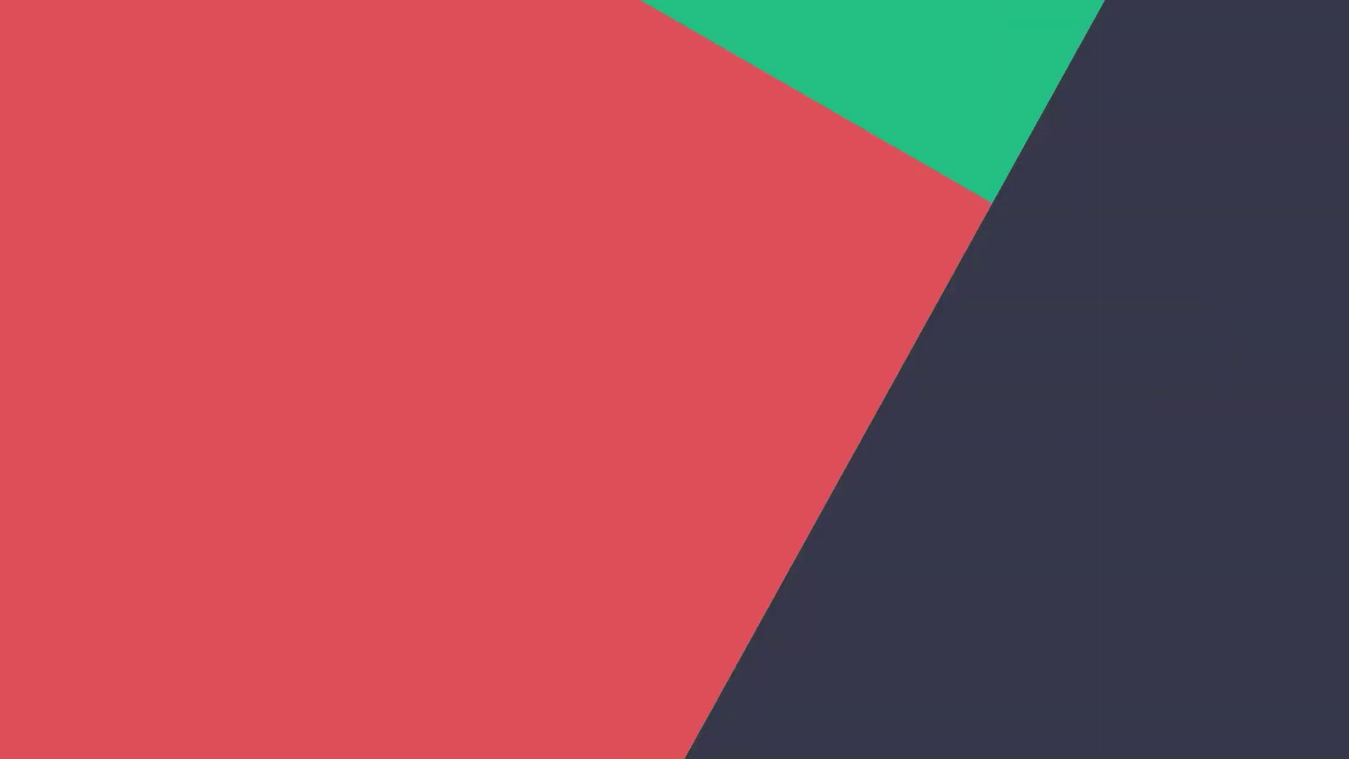